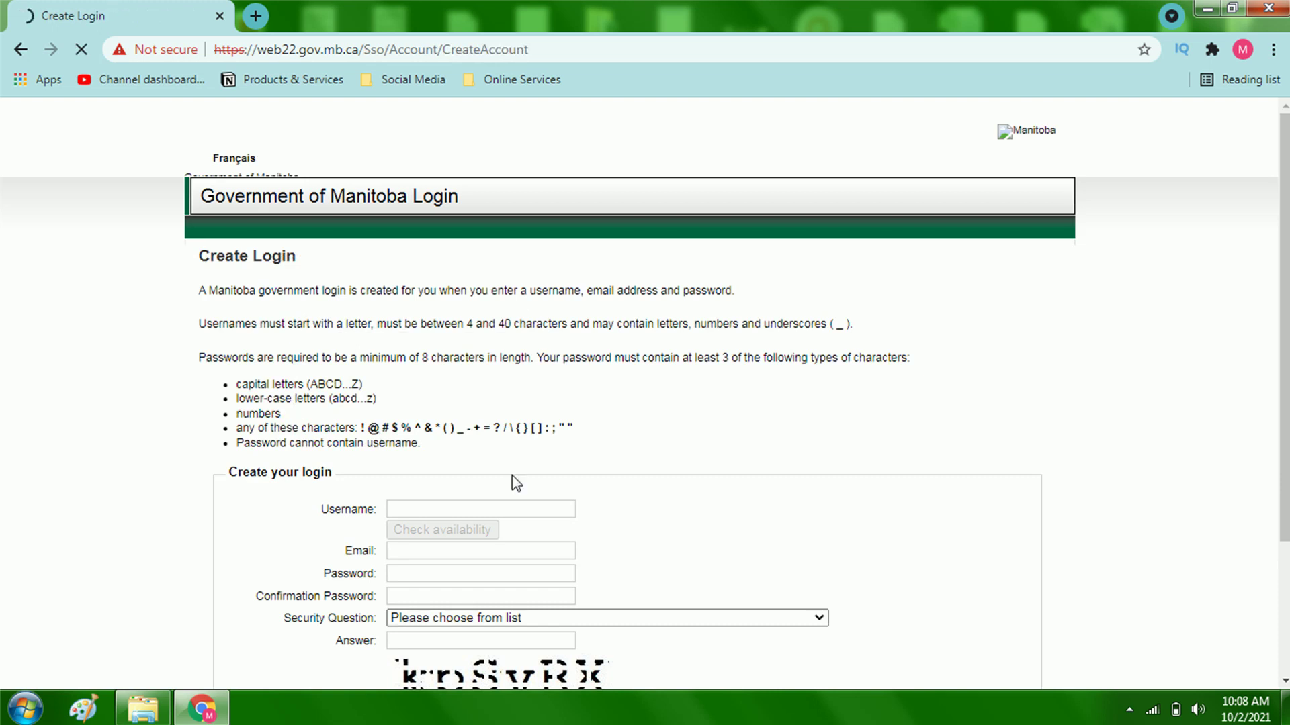
# Step: Submit the completed registration form with Create Login to make the new Government of Manitoba account
pyautogui.scroll(-3, 515, 483)
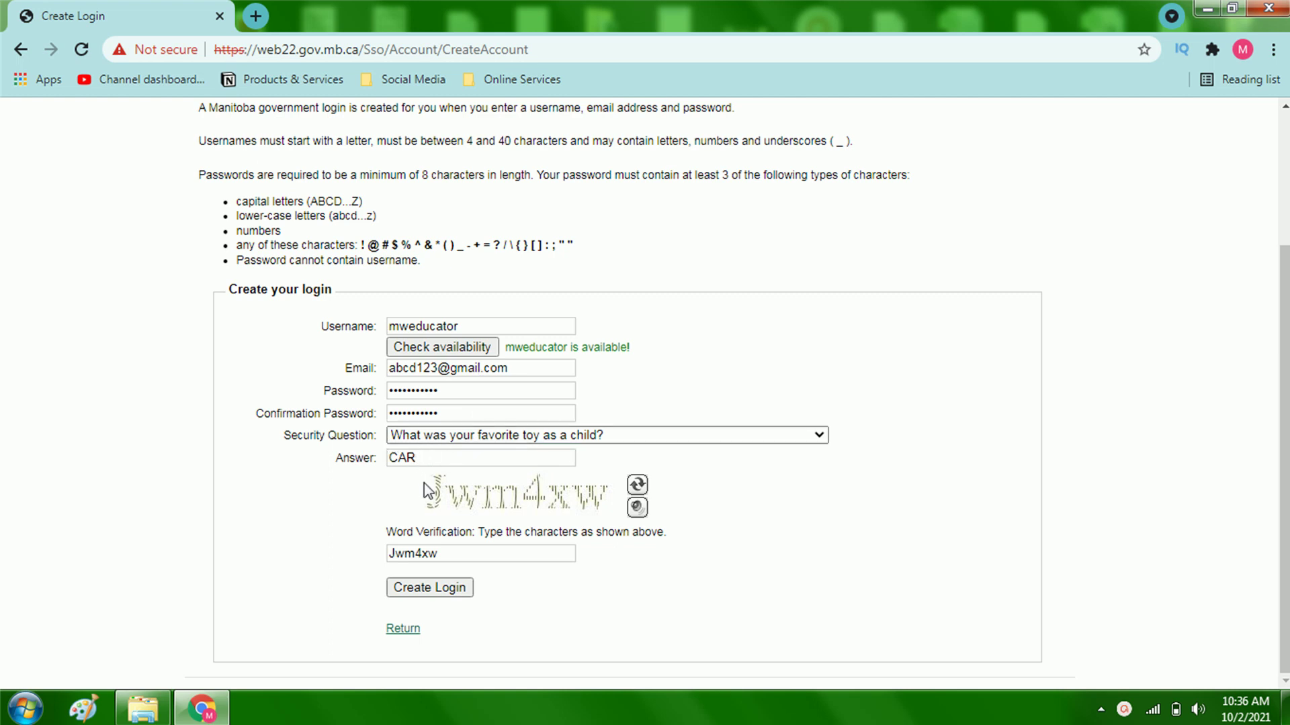
pyautogui.click(440, 594)
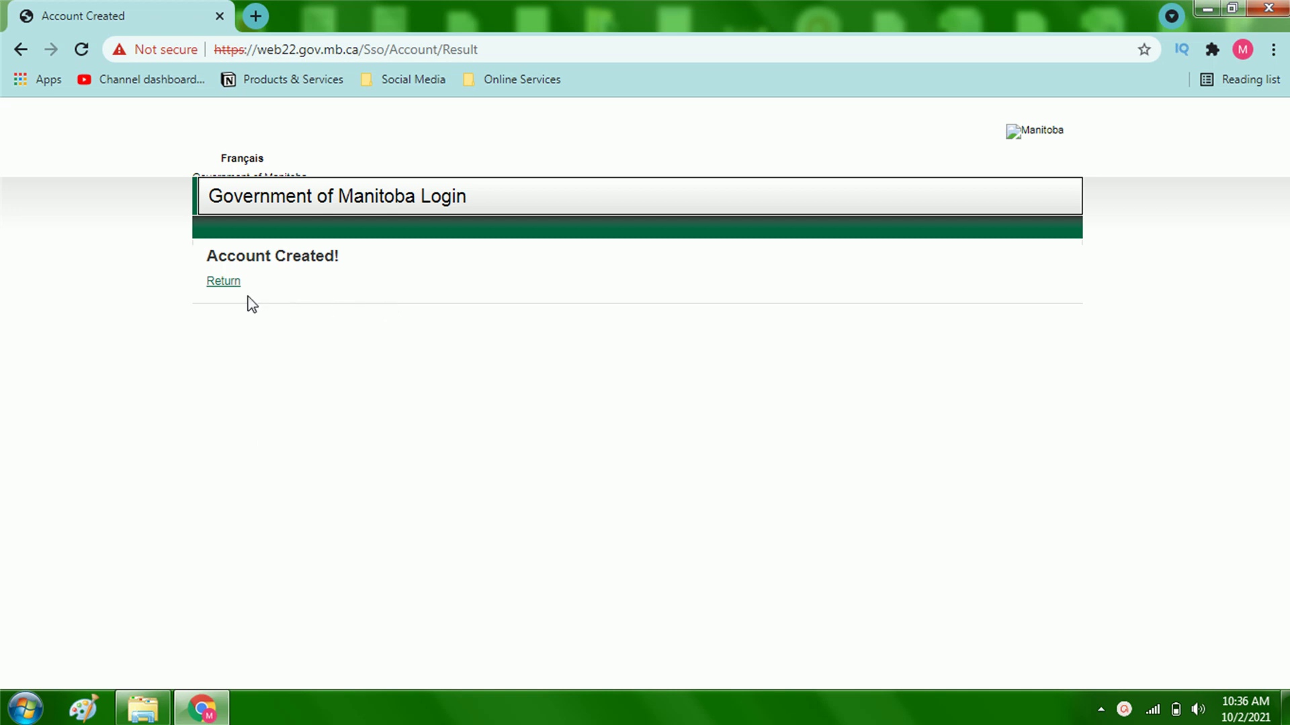
# Step: Leave the confirmation, paste the account password, and continue to the online services list
pyautogui.click(222, 282)
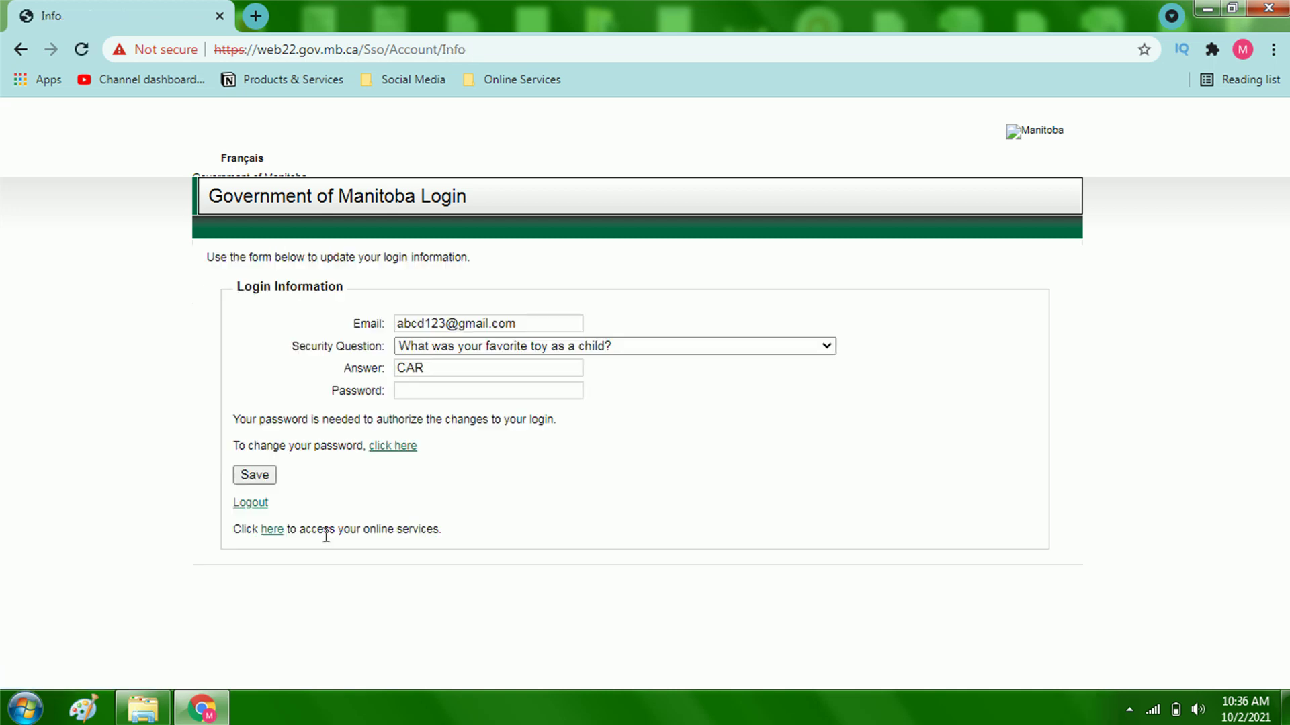
pyautogui.click(468, 389)
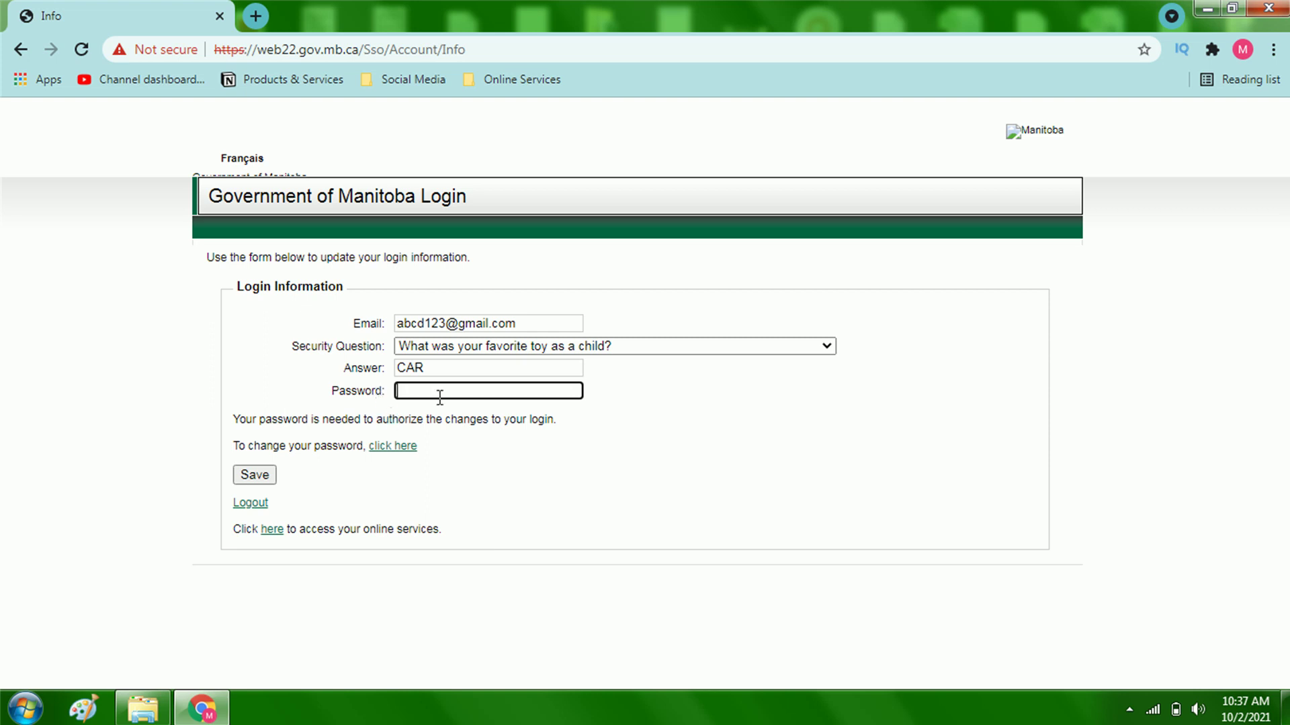
pyautogui.hotkey('ctrl', 'v')
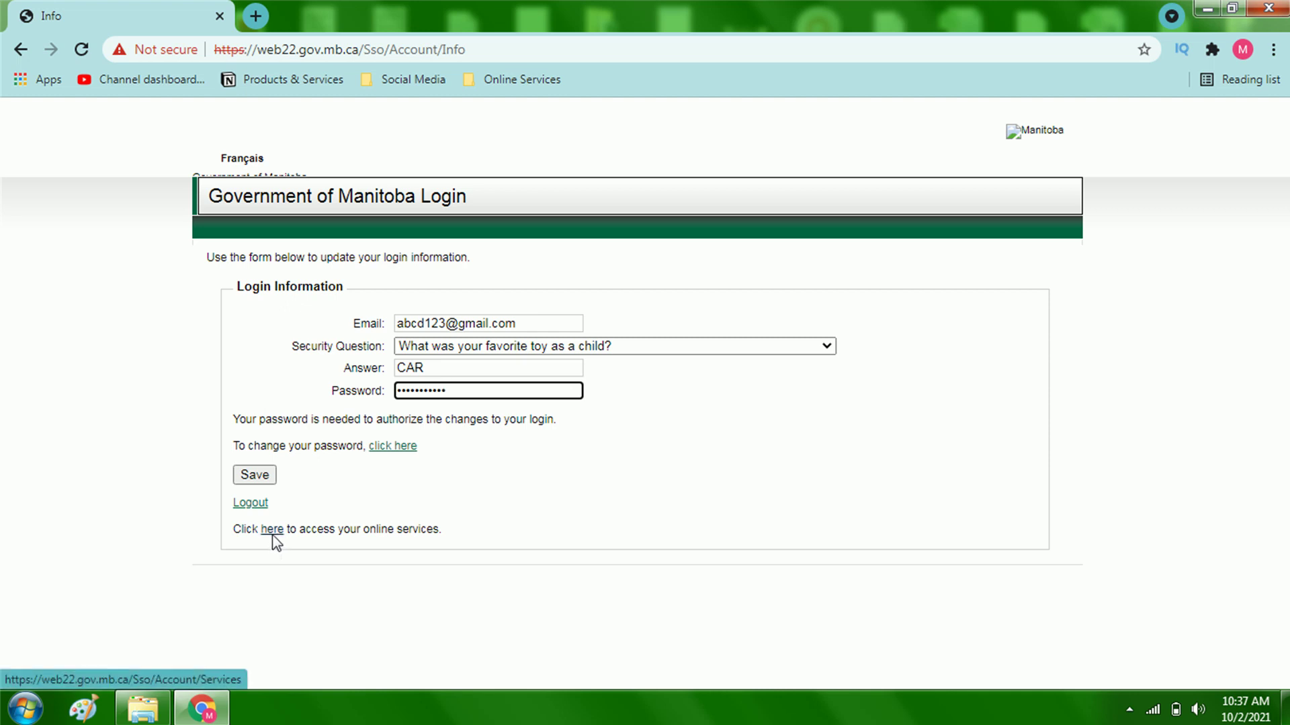
pyautogui.click(272, 534)
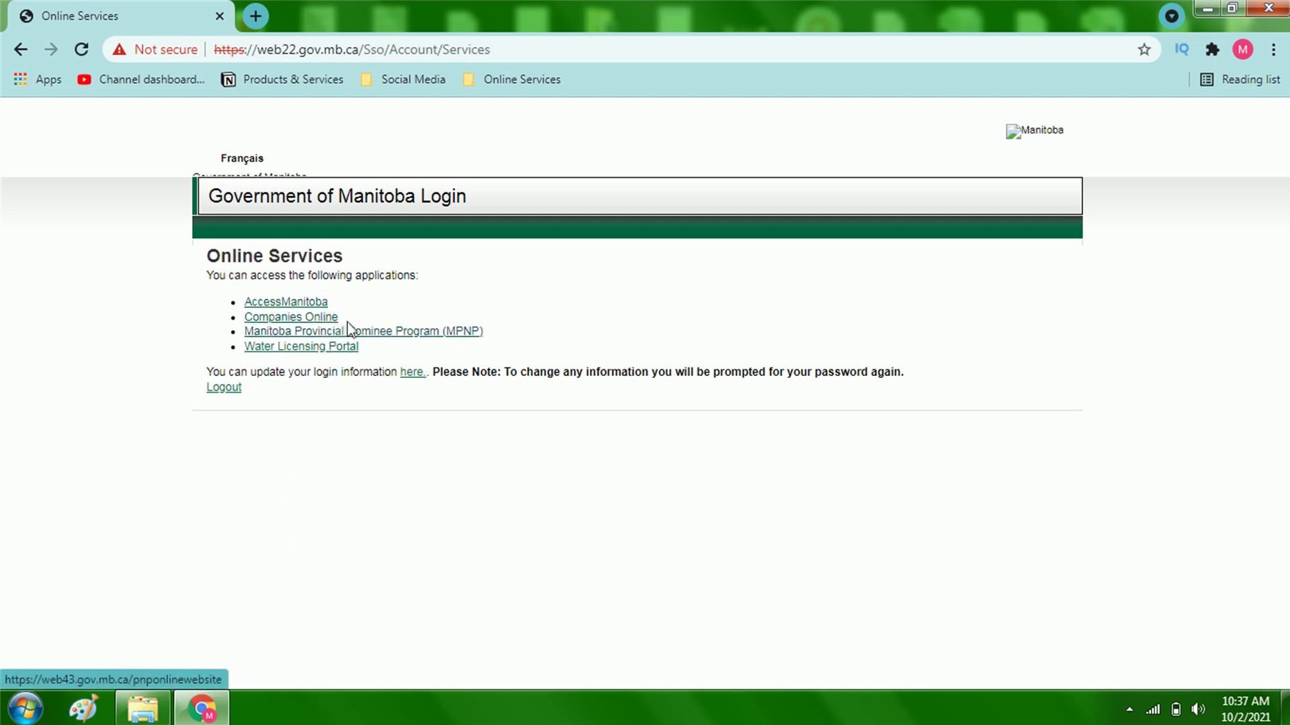
# Step: Open the MPNP application and choose to register as an Applicant
pyautogui.click(412, 332)
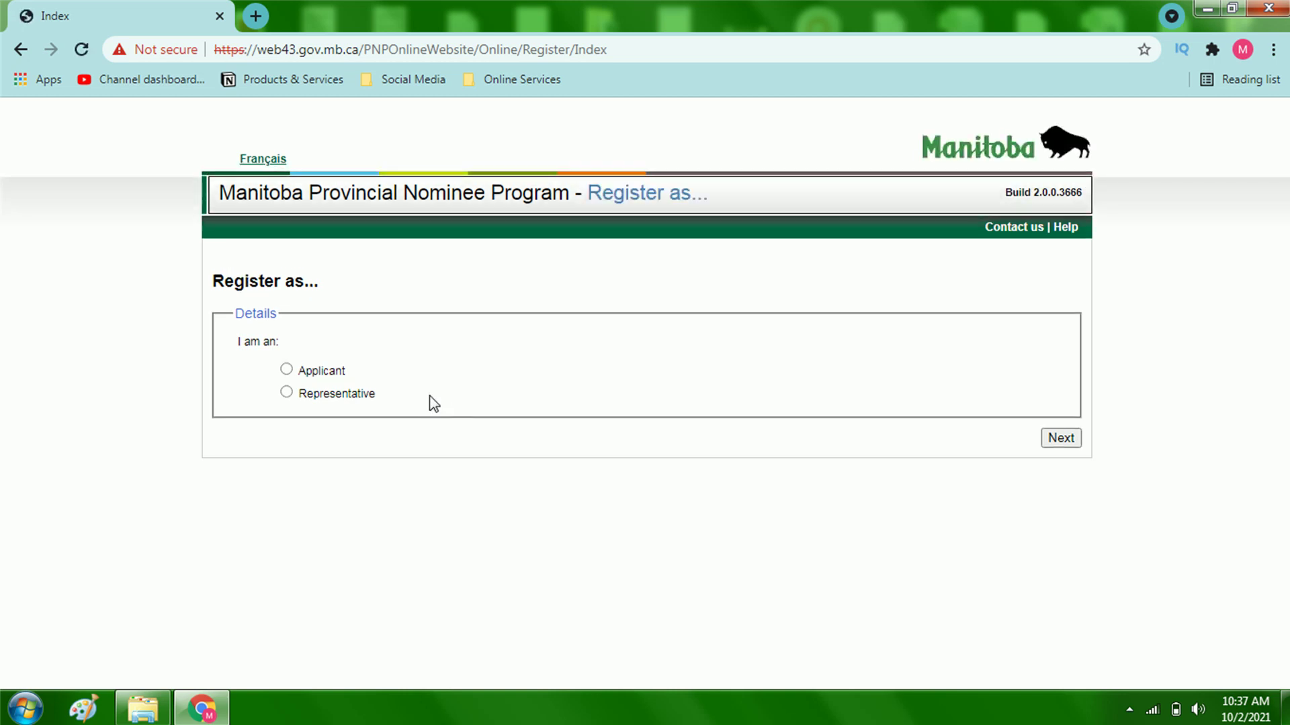
pyautogui.click(337, 375)
pyautogui.click(1056, 445)
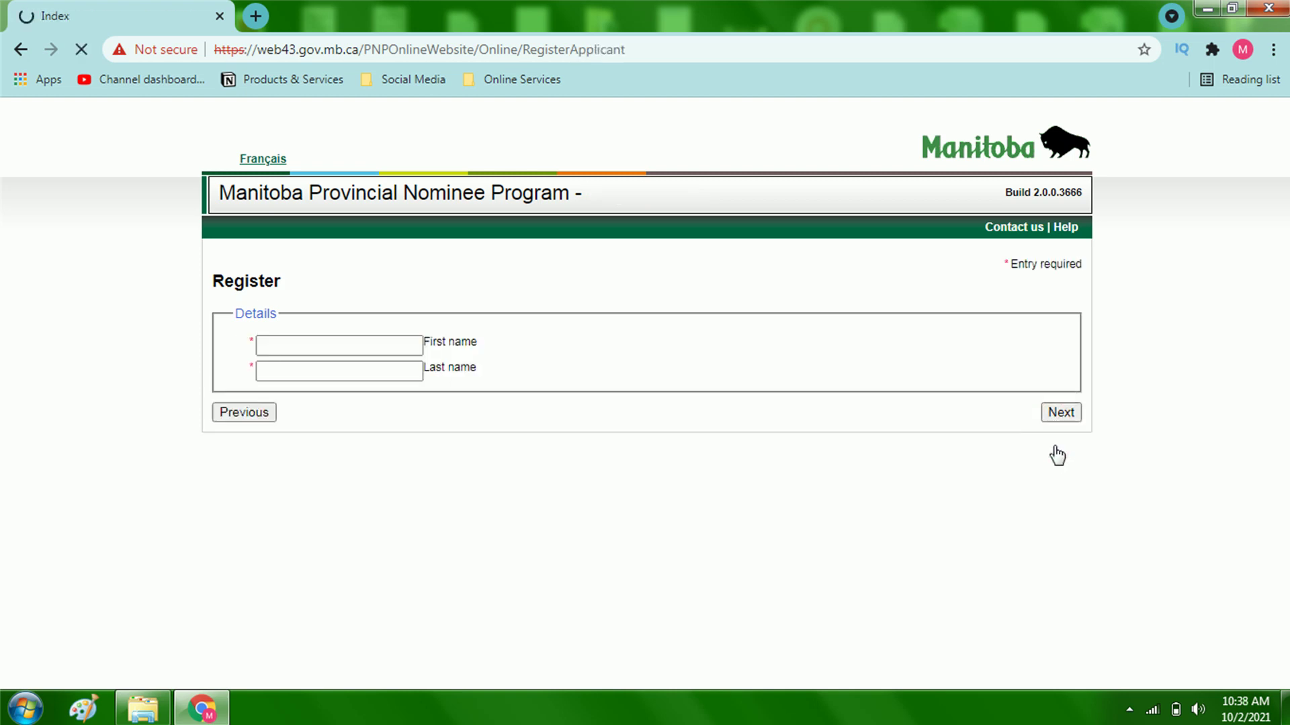
# Step: Enter the applicant's first and last name and submit the registration
pyautogui.click(298, 344)
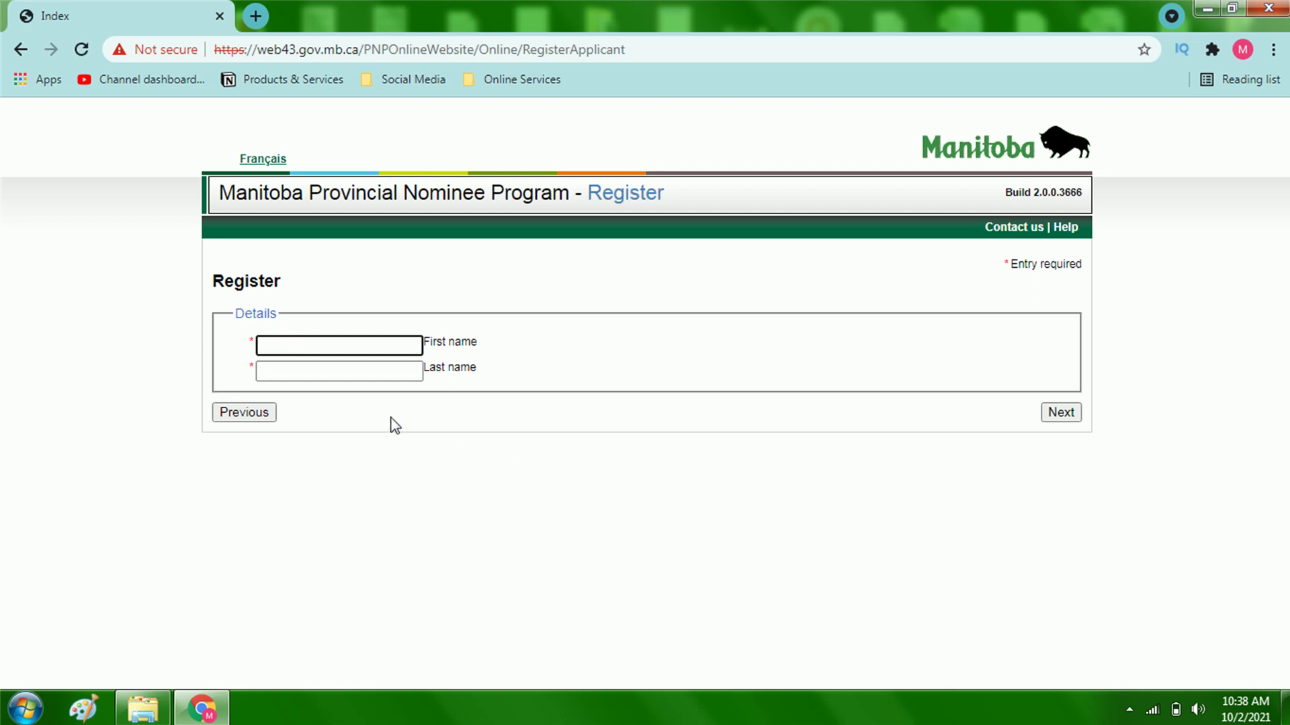
pyautogui.write('MW')
pyautogui.click(364, 365)
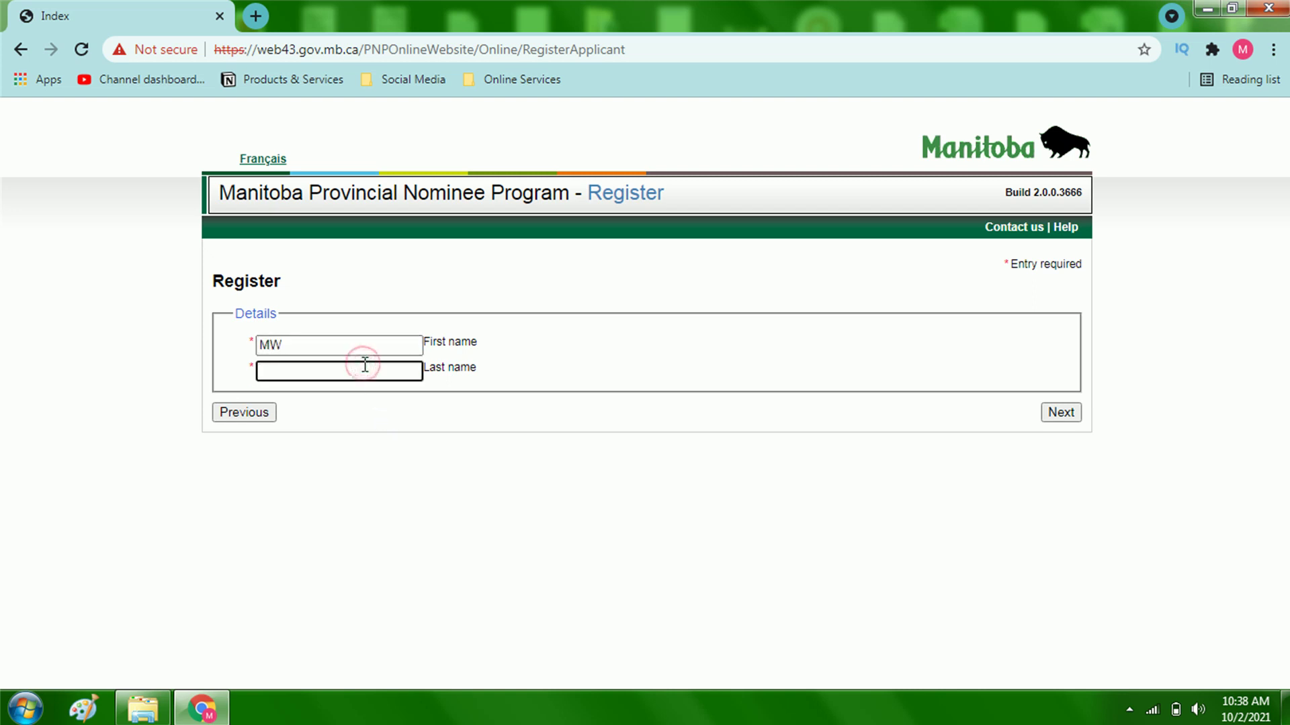
pyautogui.write('EDUCATOR')
pyautogui.click(1060, 415)
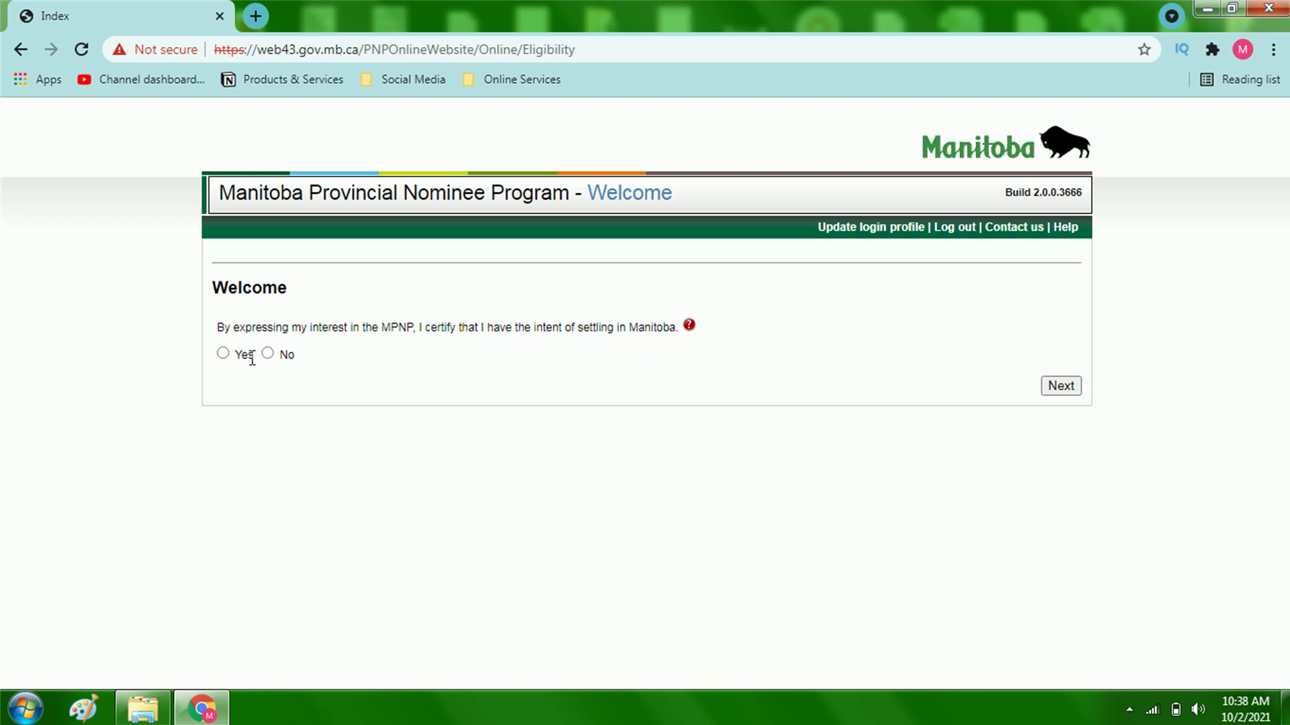
# Step: Answer Yes to settling, choose Skilled Workers (EOI-SW), No to a Canadian spouse; view the pending-application help
pyautogui.click(223, 354)
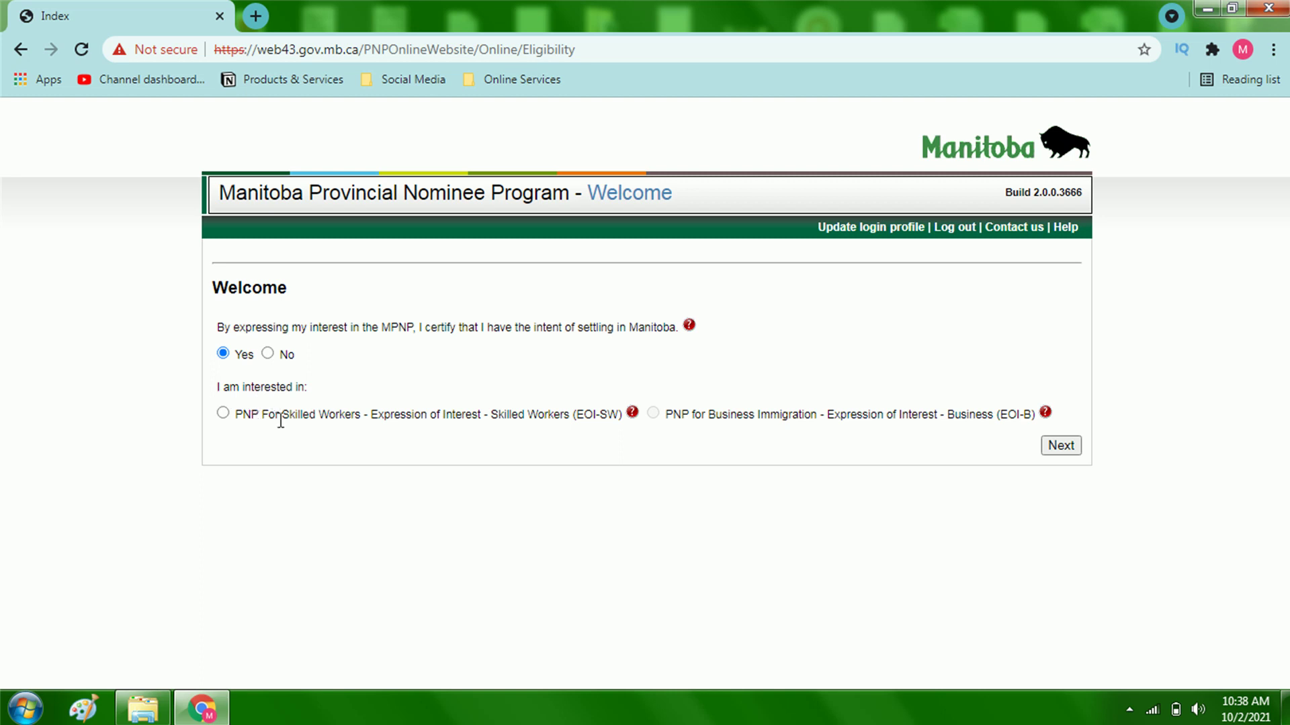
pyautogui.click(224, 411)
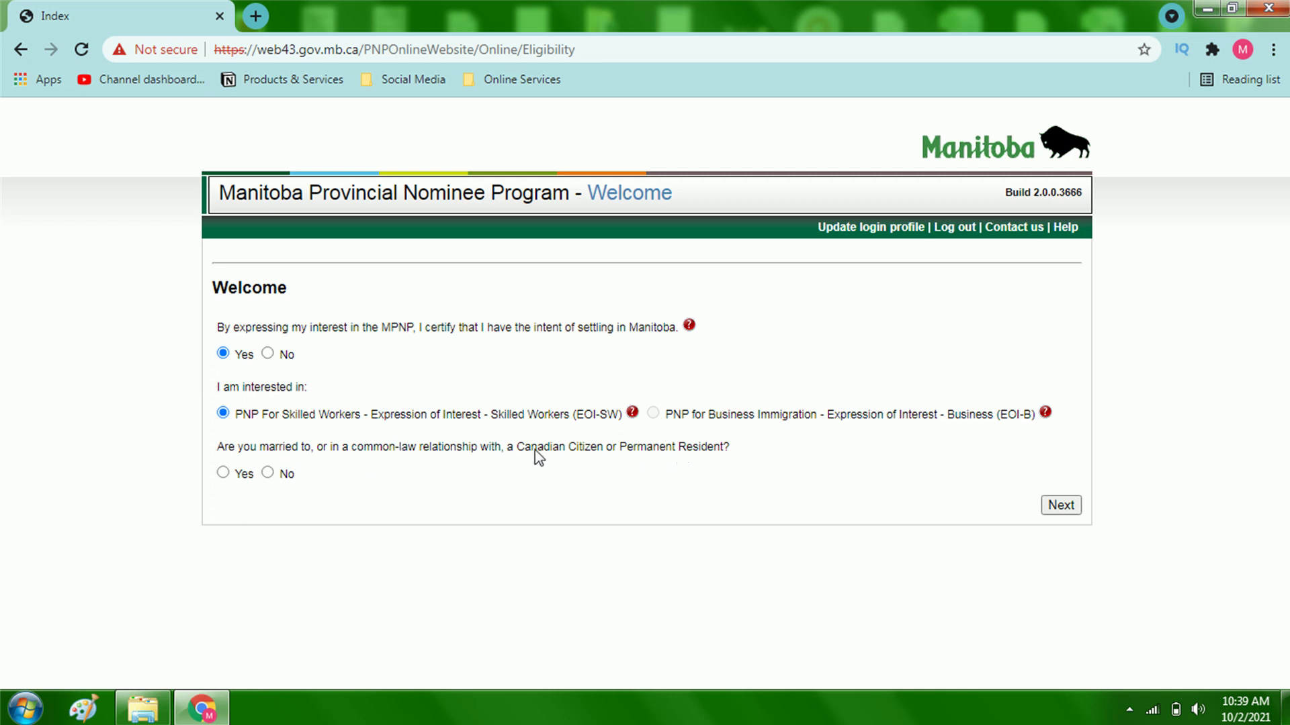
pyautogui.click(268, 473)
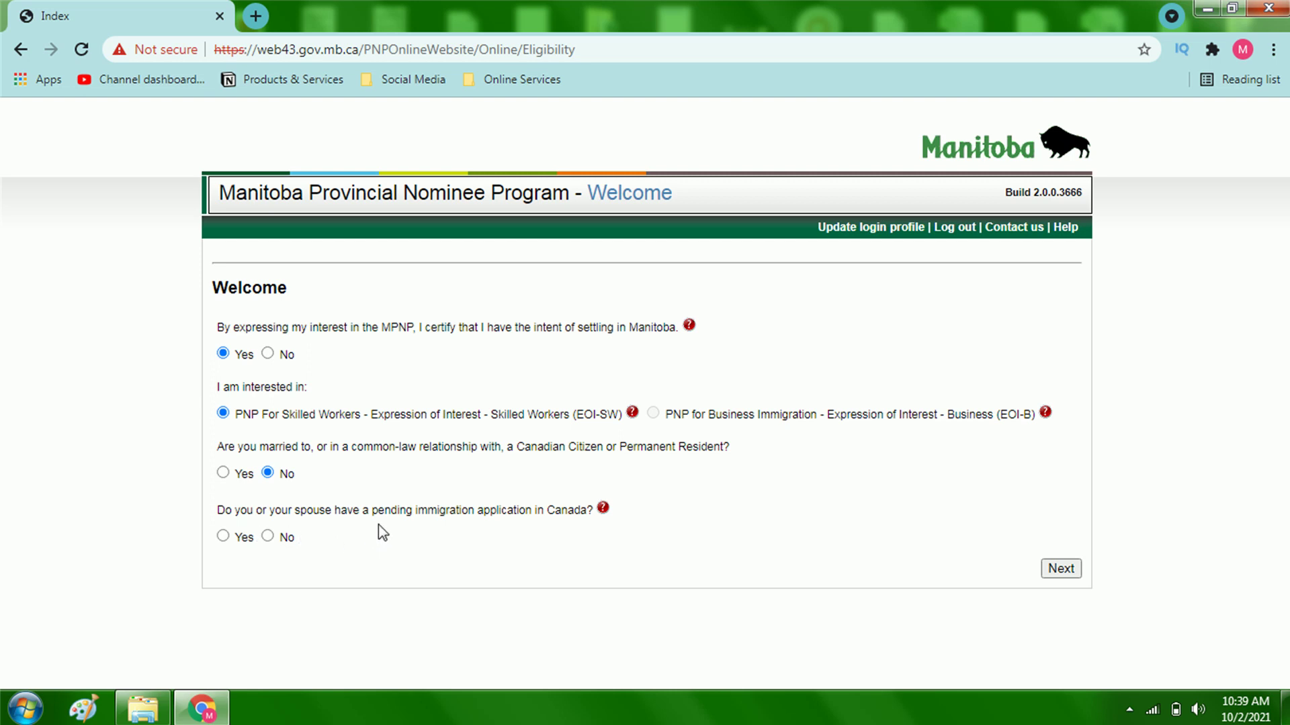
pyautogui.click(598, 509)
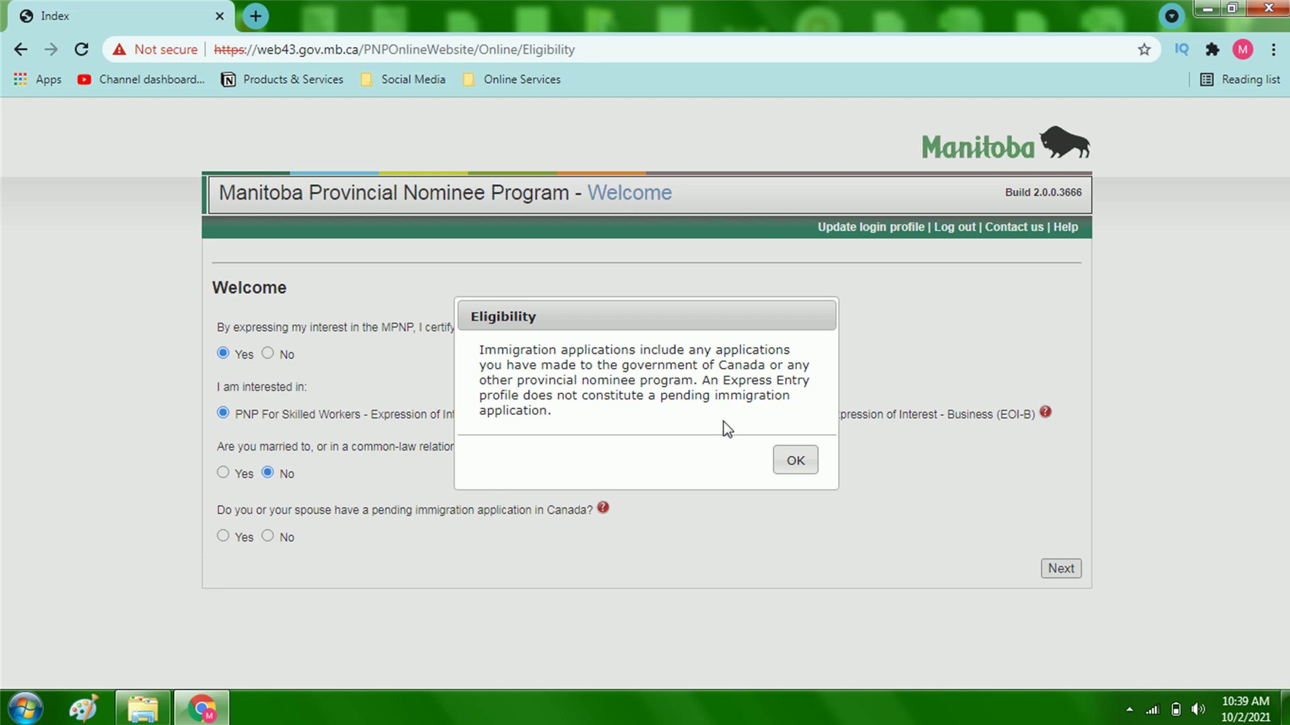
pyautogui.click(791, 462)
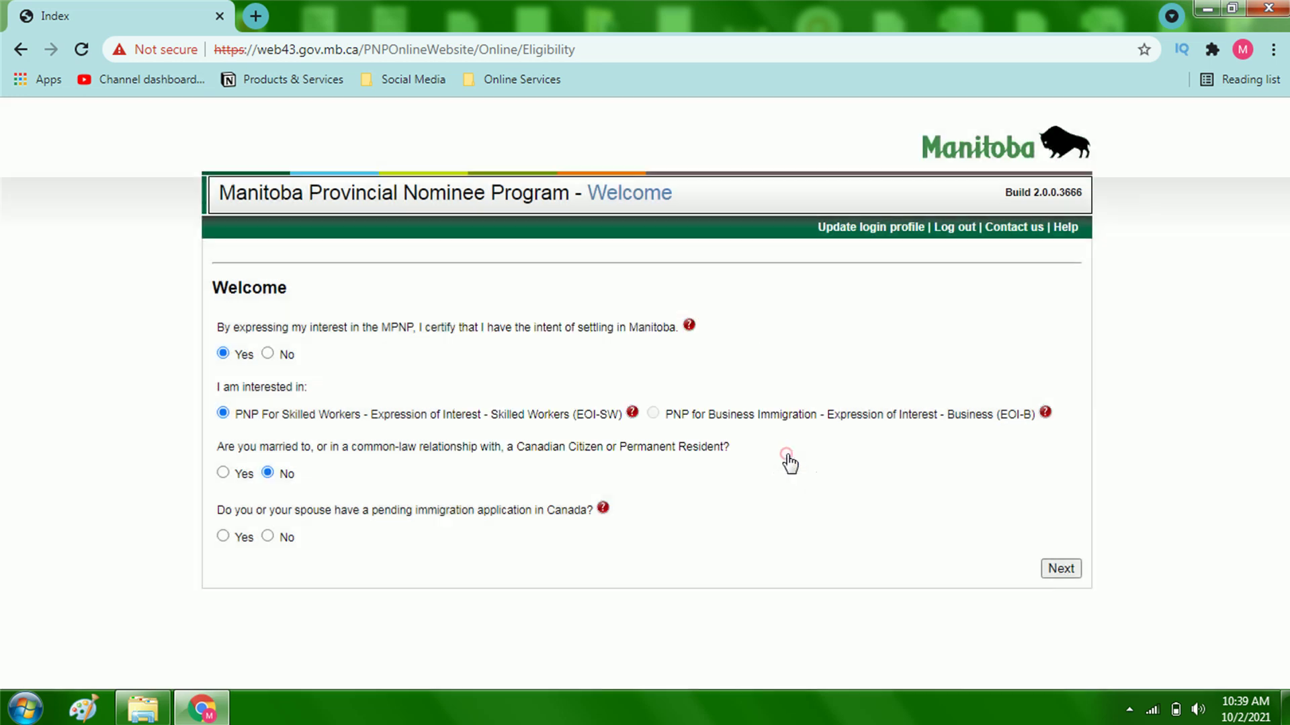
# Step: Answer No to a pending application and a prior MPNP refusal, and set residence country to India
pyautogui.click(268, 536)
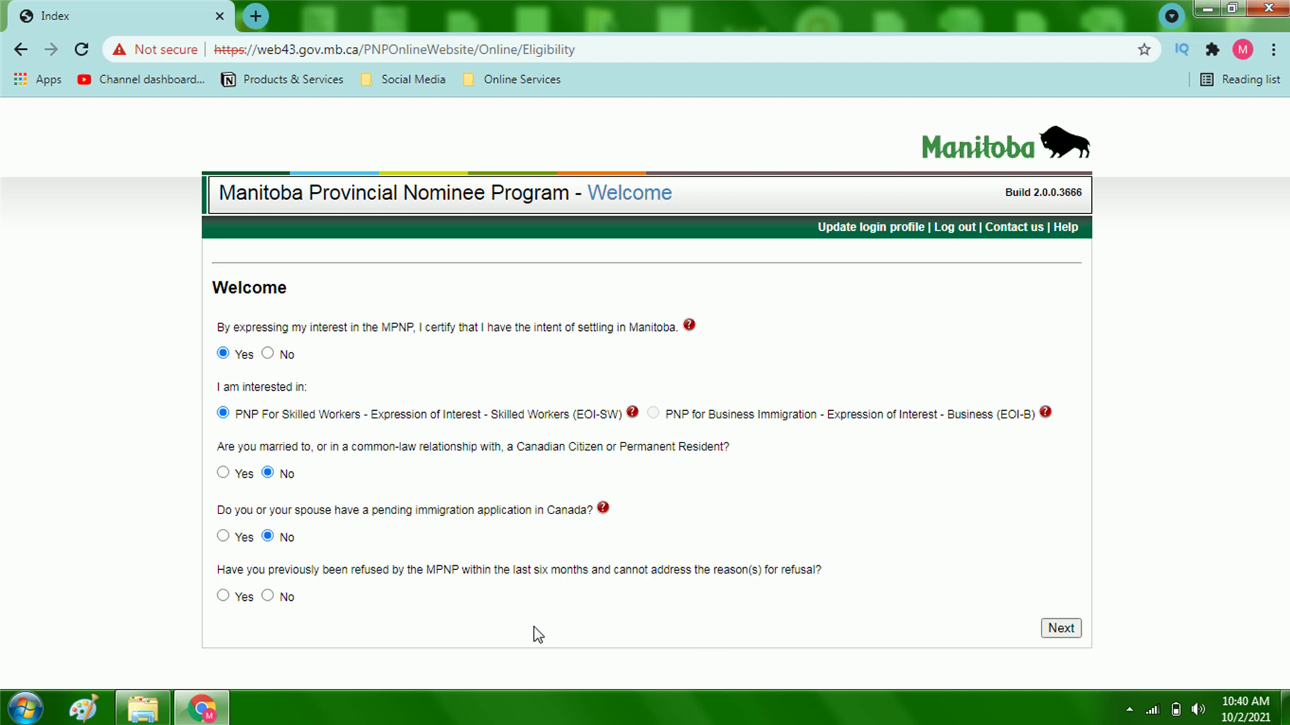
pyautogui.click(267, 596)
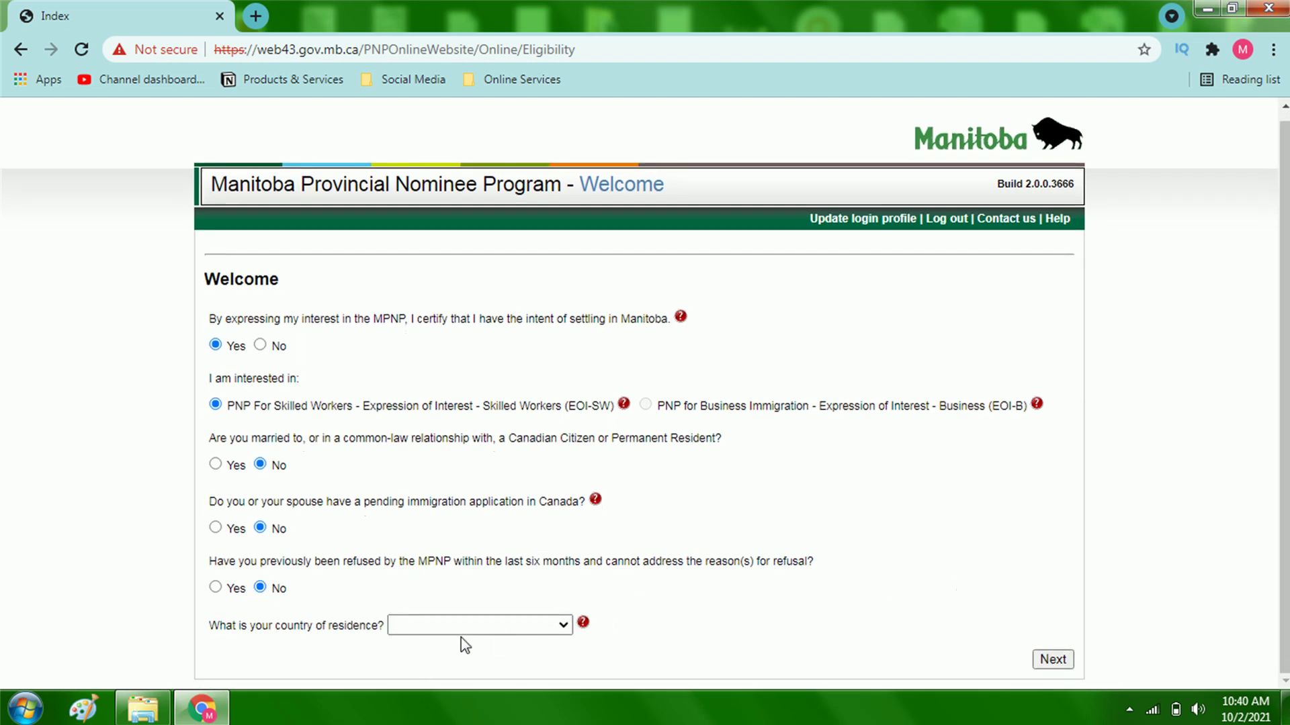
pyautogui.click(475, 633)
pyautogui.write('in')
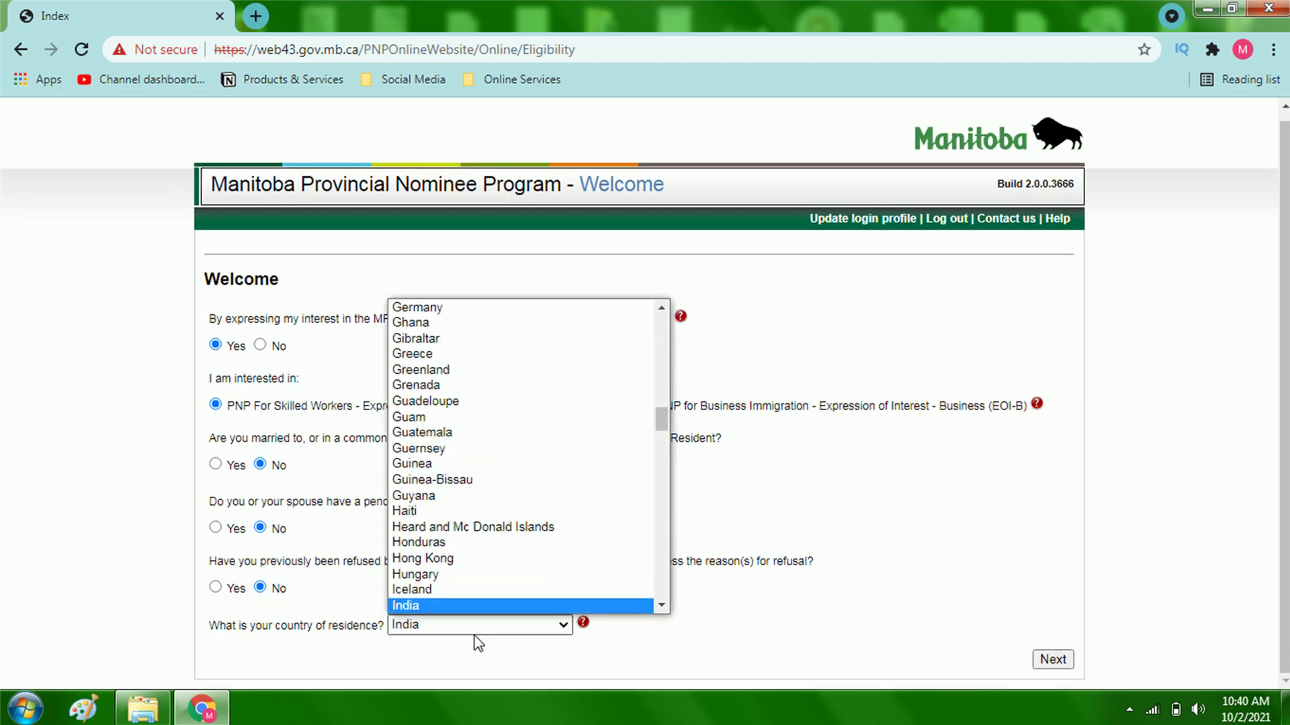
pyautogui.press('Return')
pyautogui.scroll(-1, 475, 638)
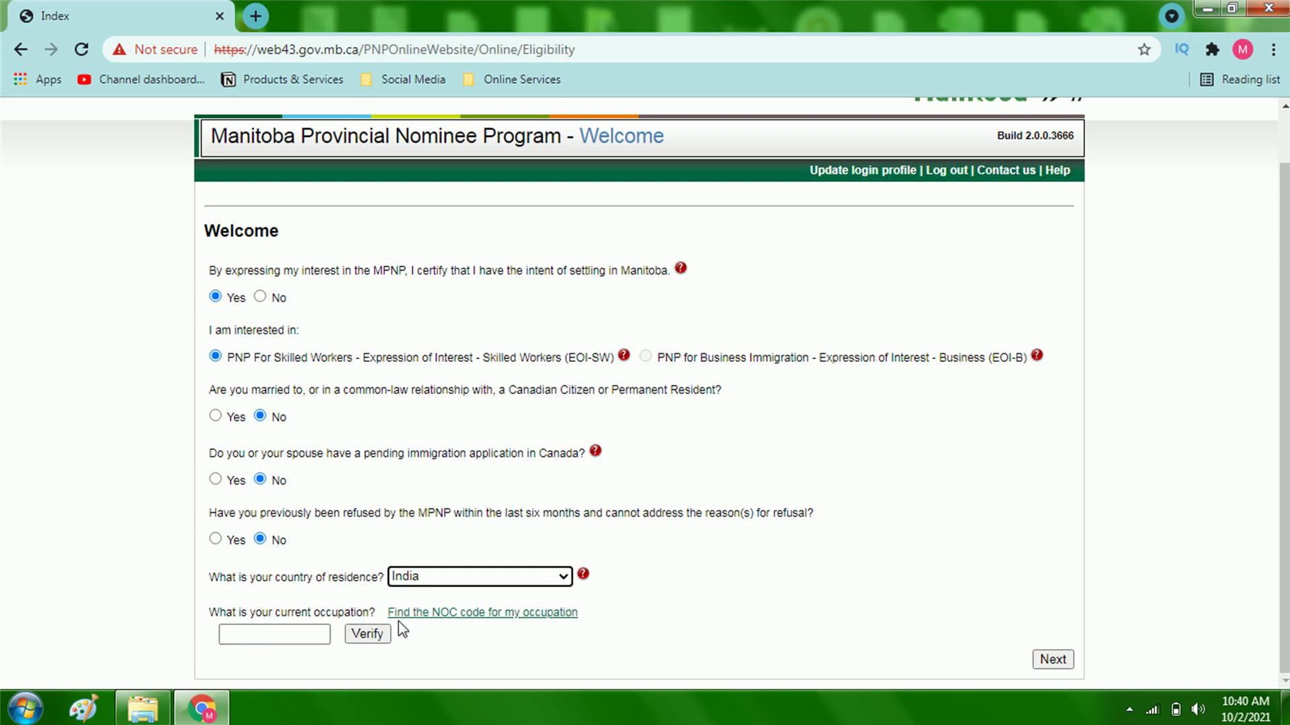
pyautogui.rightClick(429, 612)
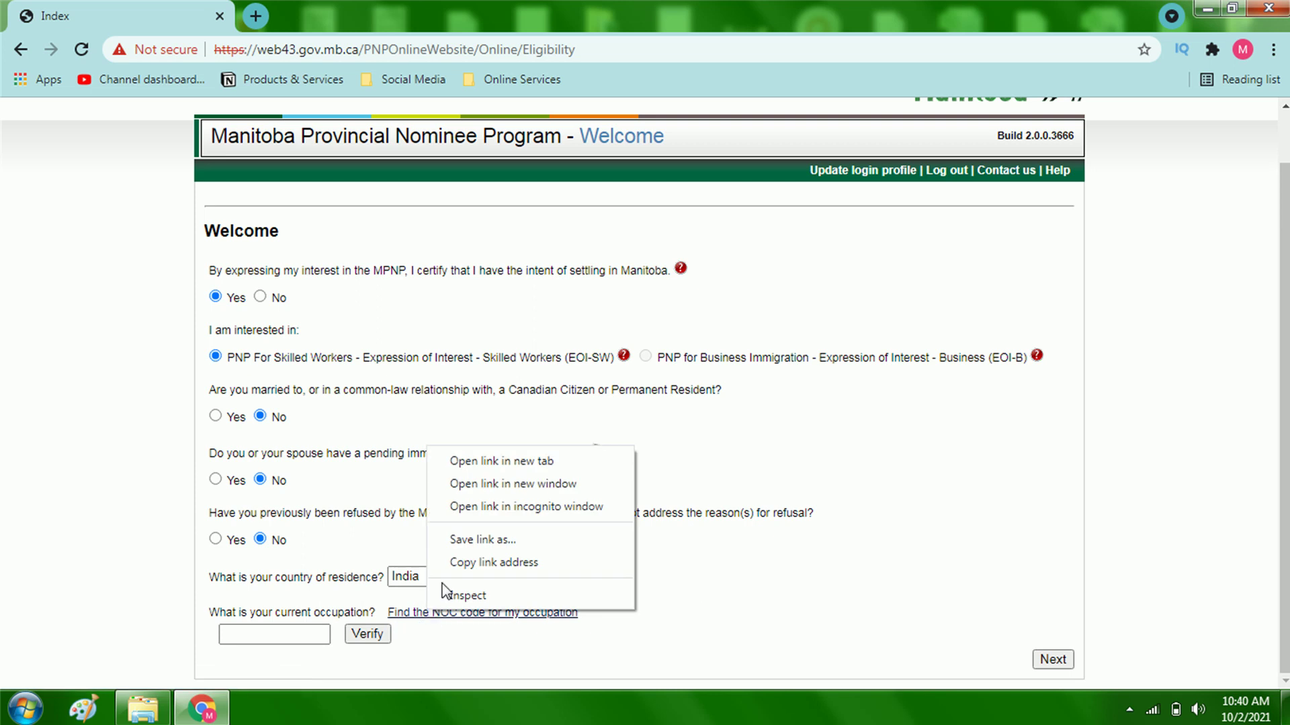
pyautogui.click(460, 470)
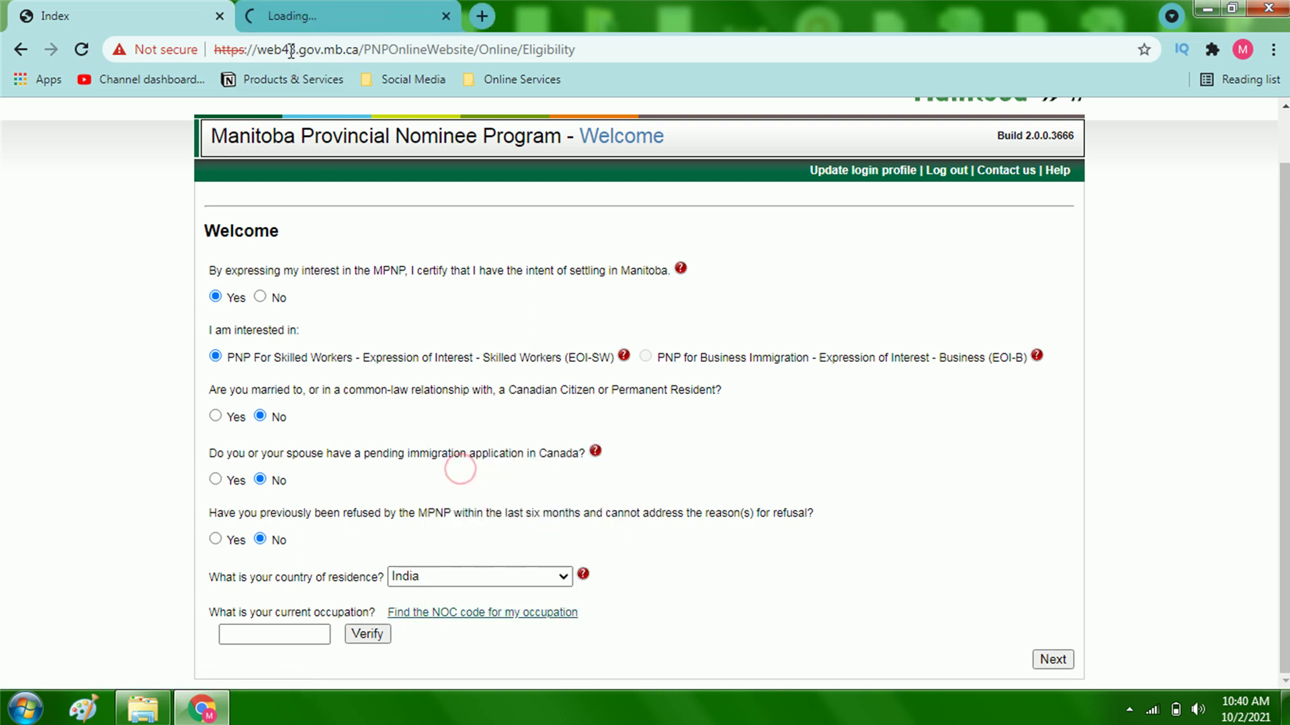
pyautogui.click(339, 6)
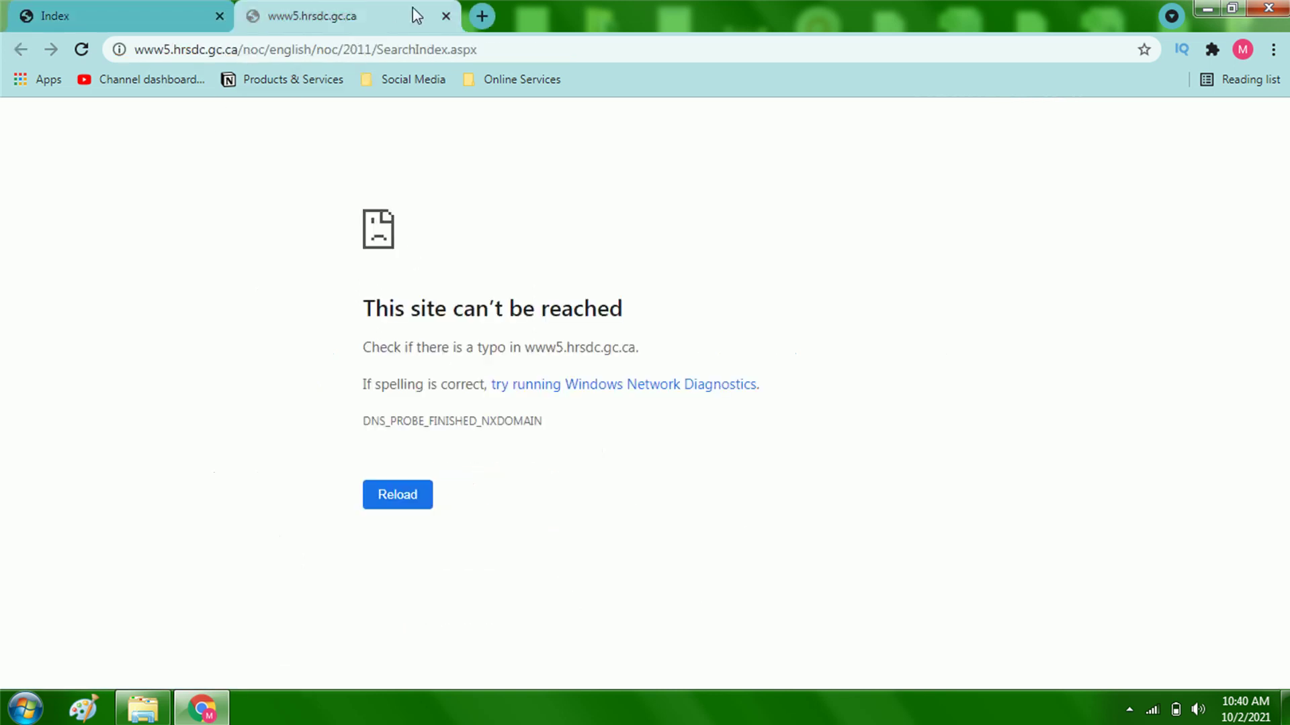
pyautogui.click(445, 18)
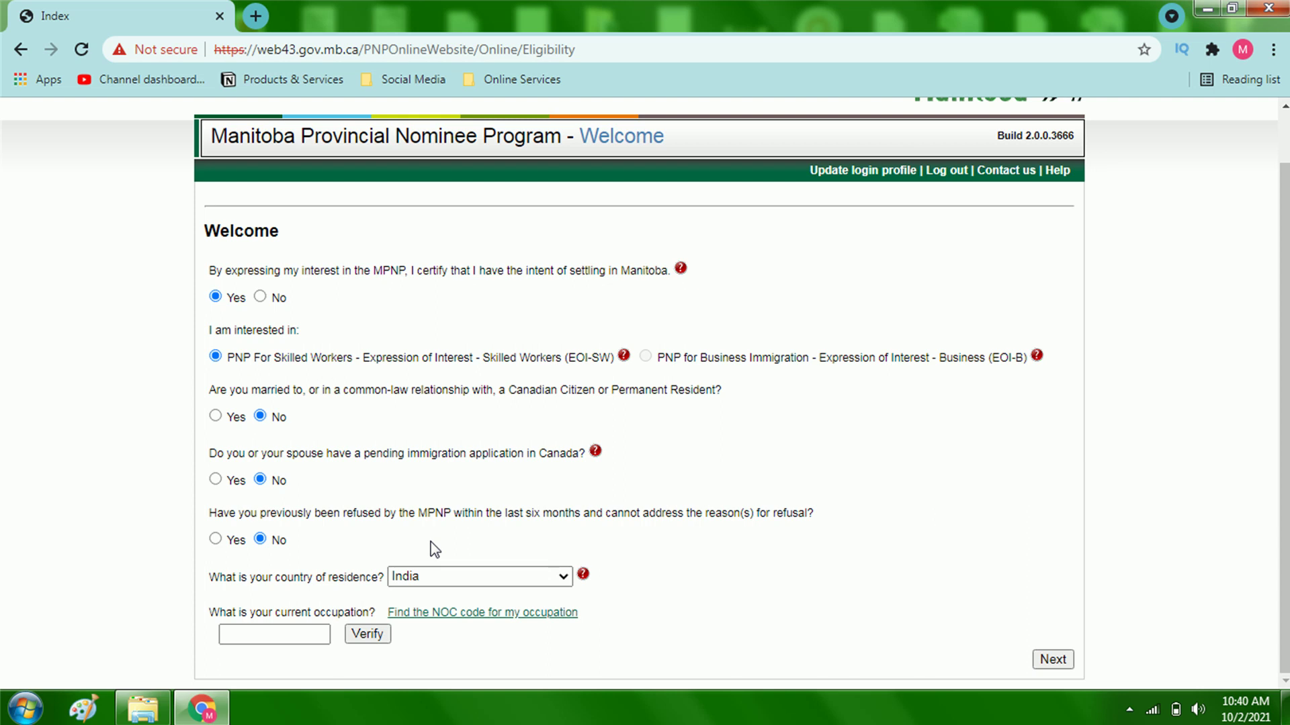
# Step: Enter and verify the occupation NOC code 2262
pyautogui.click(303, 631)
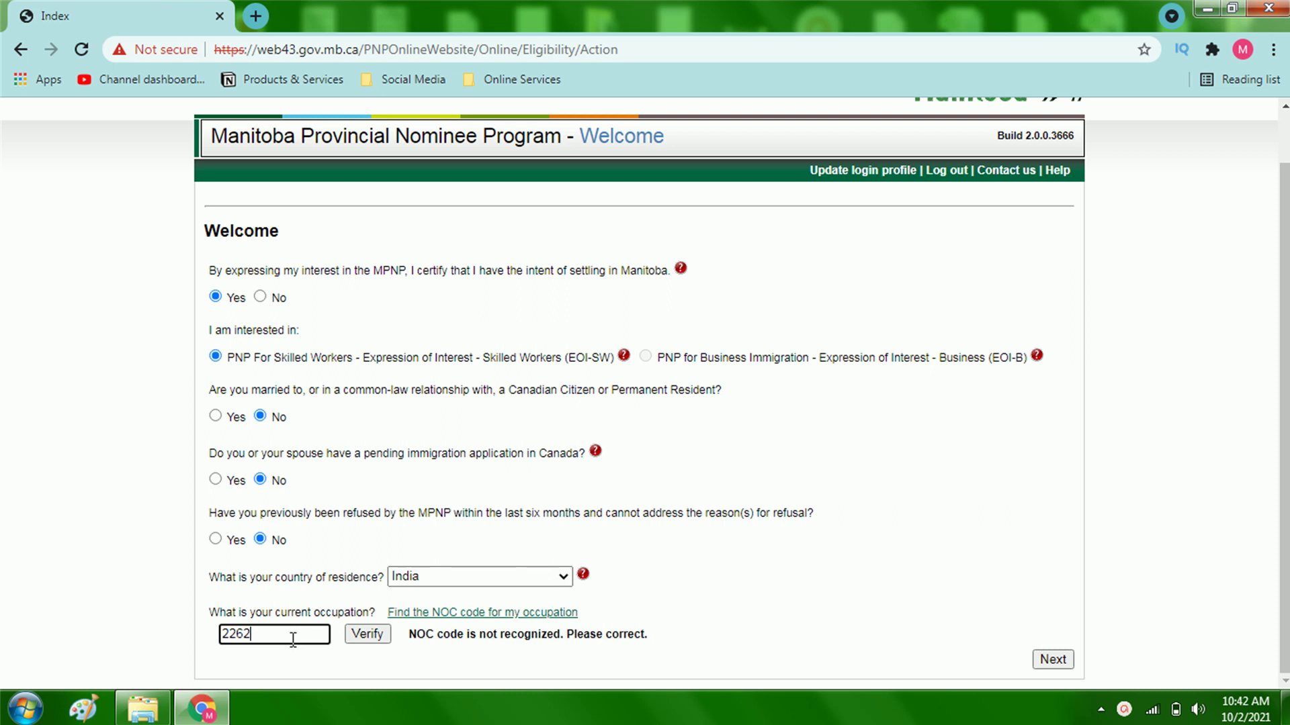
pyautogui.click(364, 638)
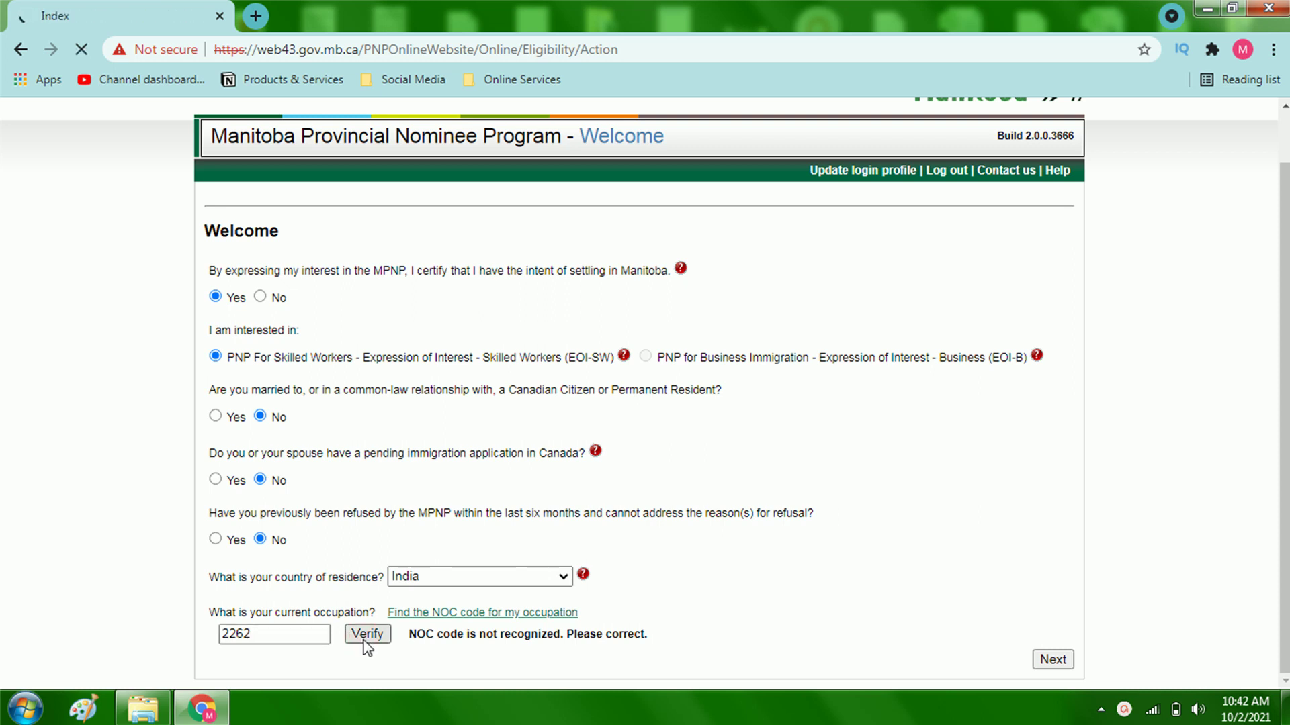
pyautogui.scroll(-2, 589, 647)
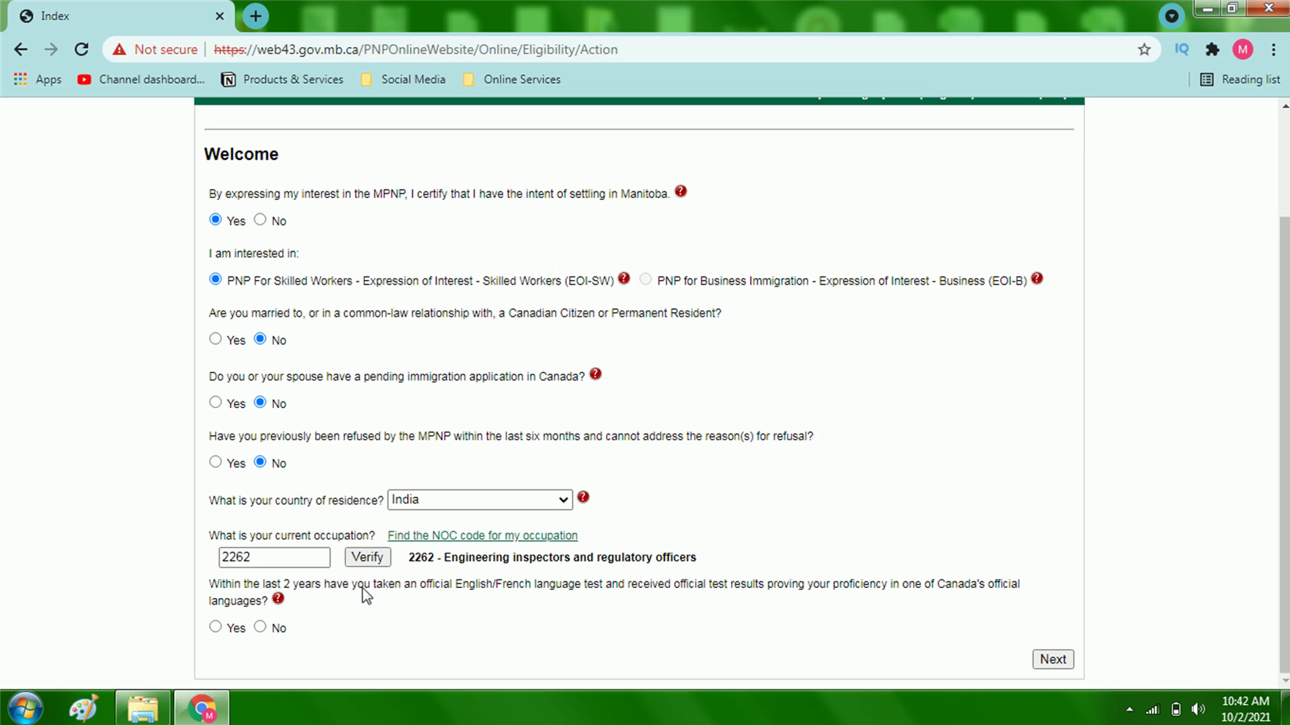
# Step: Report an IELTS test with scores 7.5, 6.5, 7.0 and 7.5, then submit the eligibility answers
pyautogui.click(215, 627)
pyautogui.scroll(-1, 384, 630)
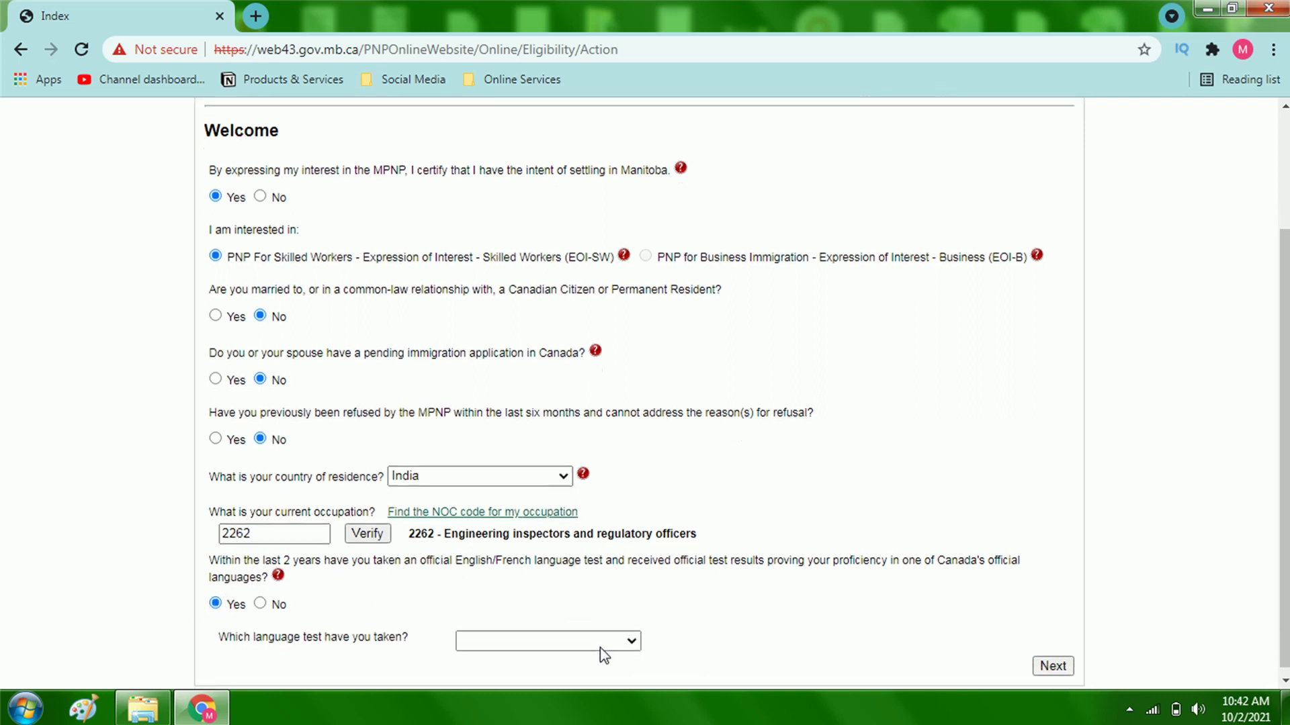
pyautogui.click(497, 637)
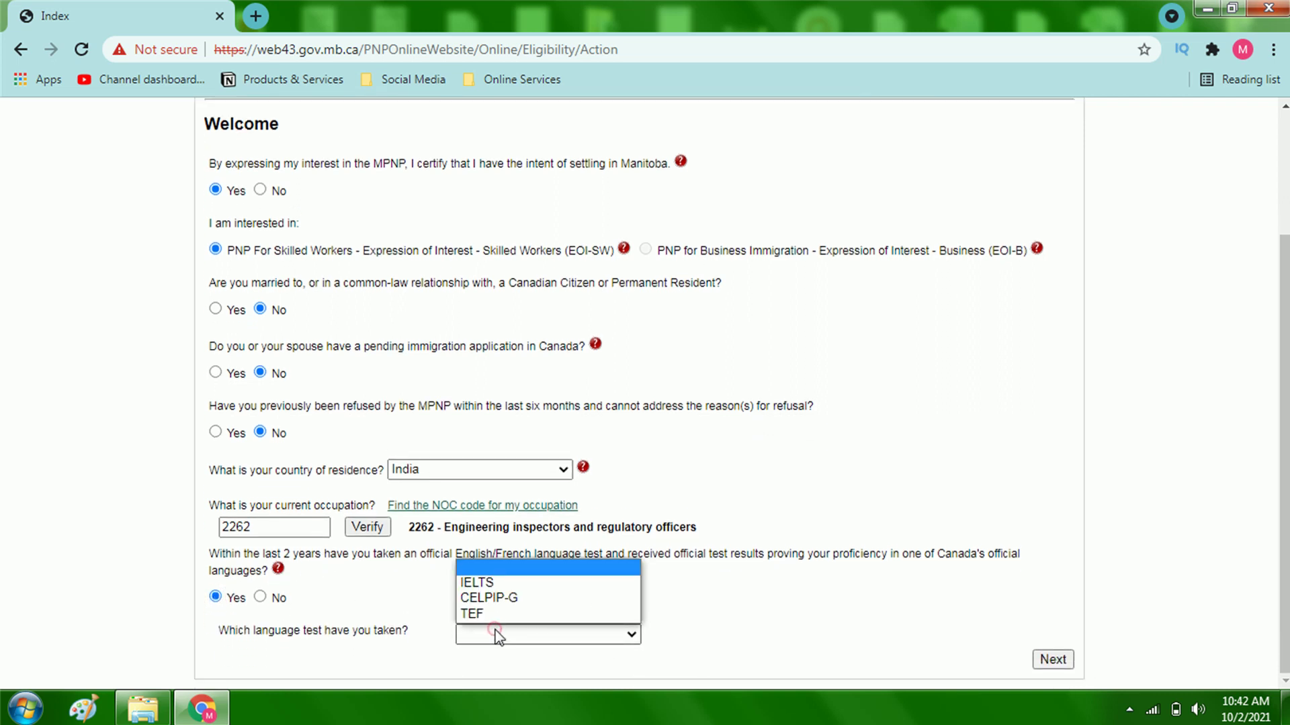
pyautogui.click(490, 583)
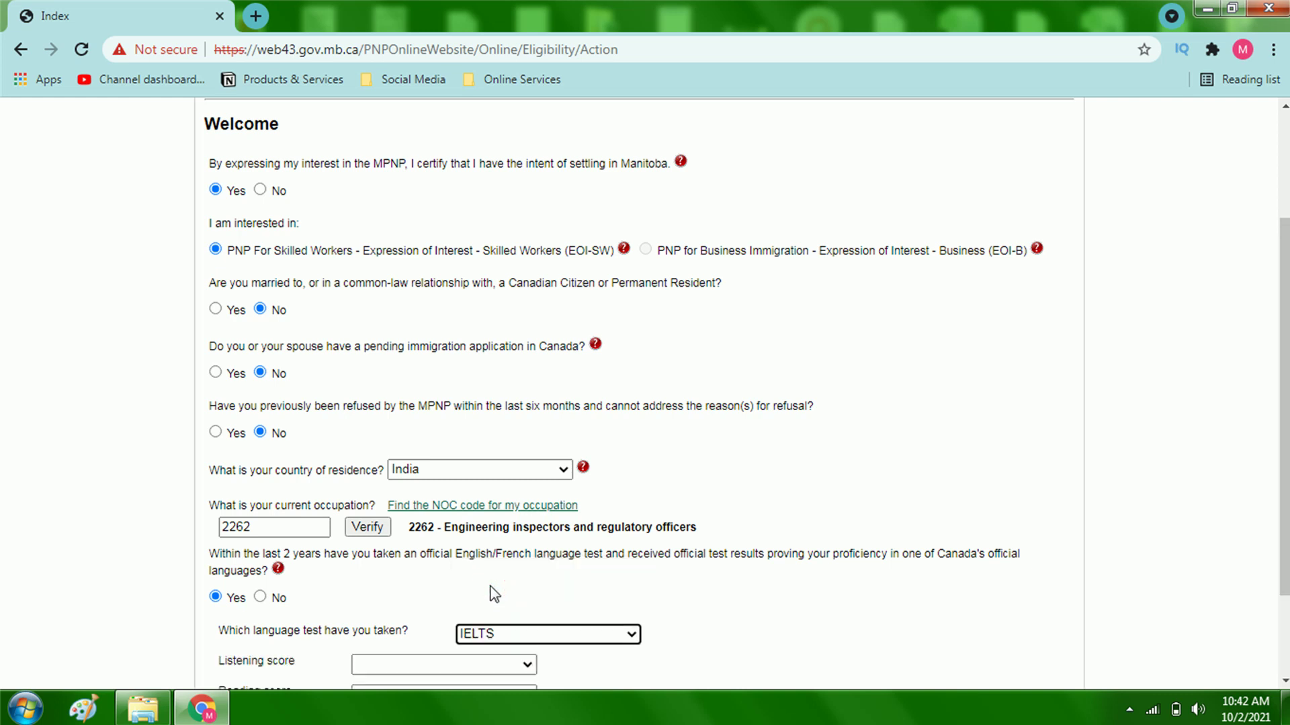
pyautogui.scroll(-2, 684, 612)
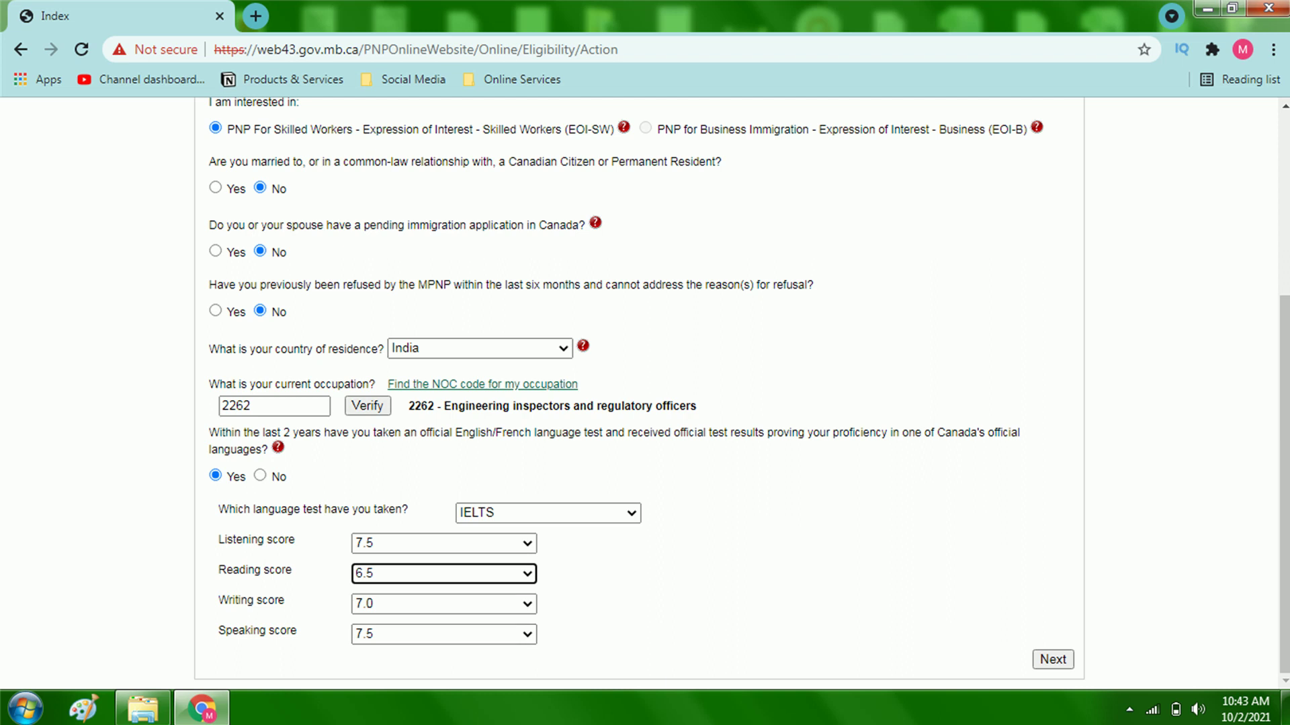
pyautogui.click(1054, 660)
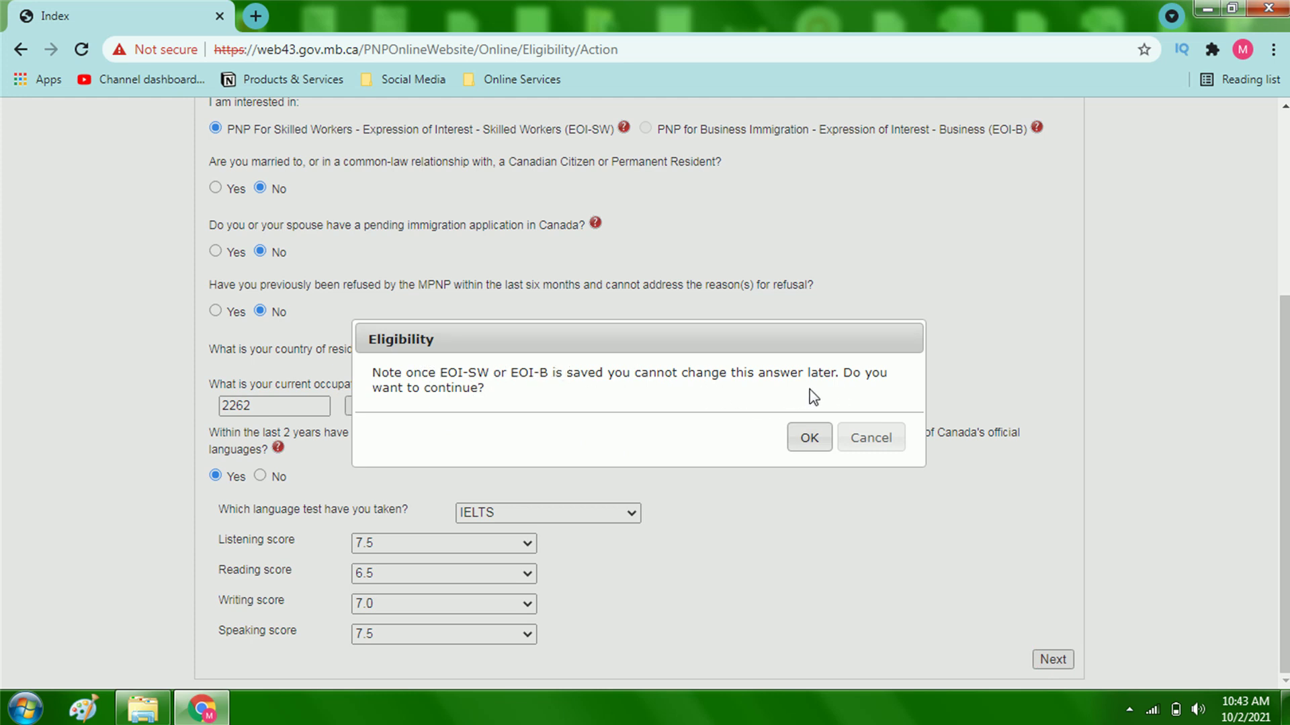
# Step: Accept the eligibility warning and continue past the Personal Information page
pyautogui.click(792, 450)
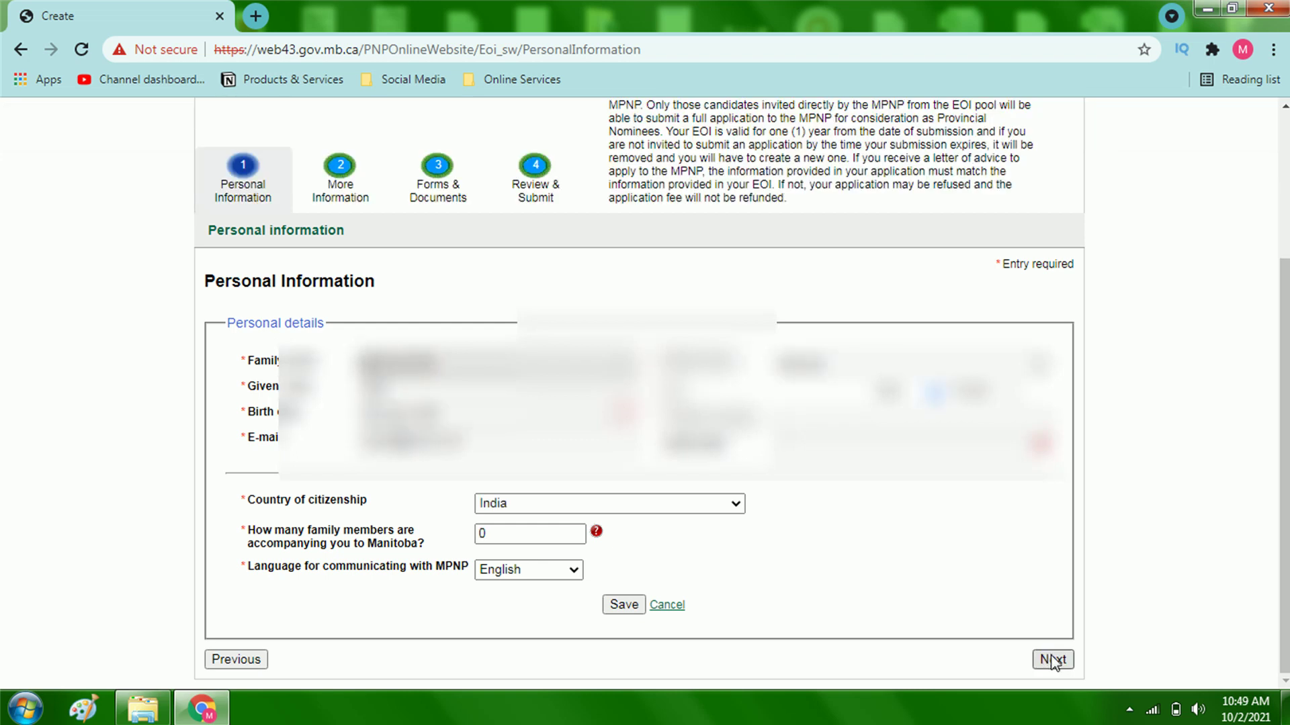
pyautogui.click(1053, 661)
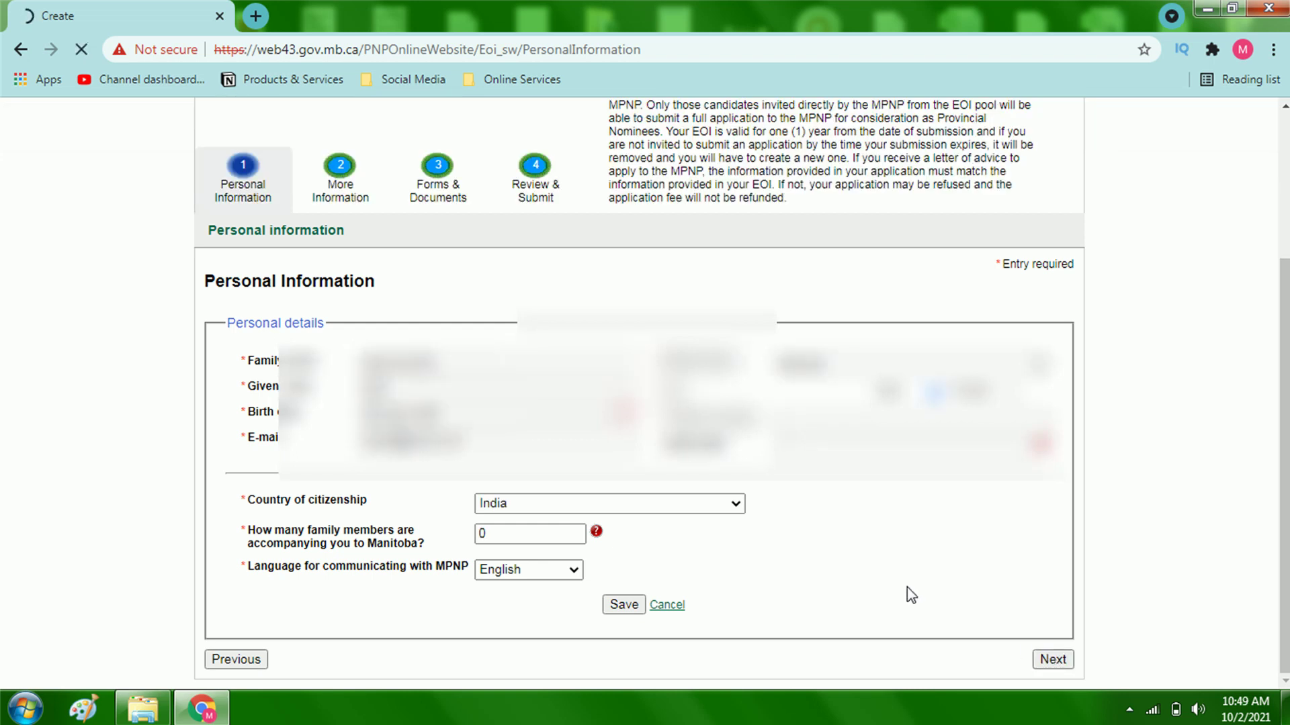
# Step: Answer No to the A40 refusal and removal-from-Canada questions, then view the invitation-to-apply explanation
pyautogui.scroll(-4, 671, 596)
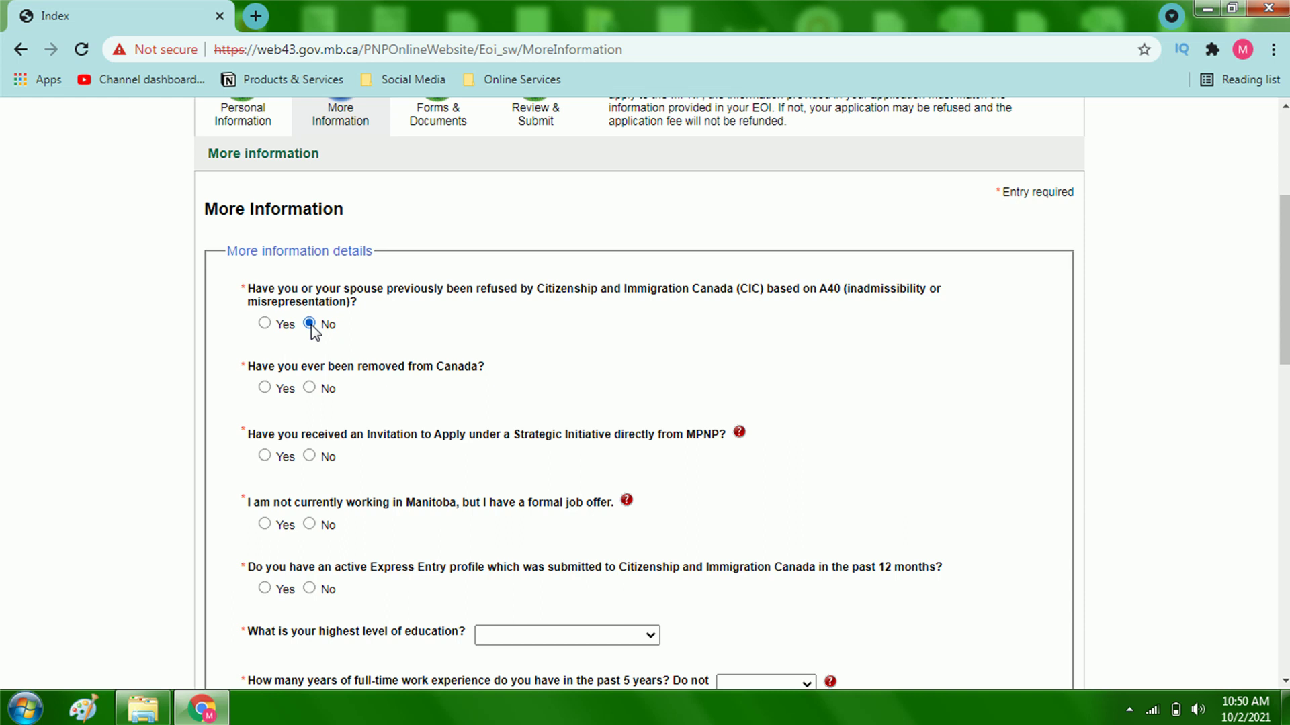
pyautogui.scroll(-1, 403, 360)
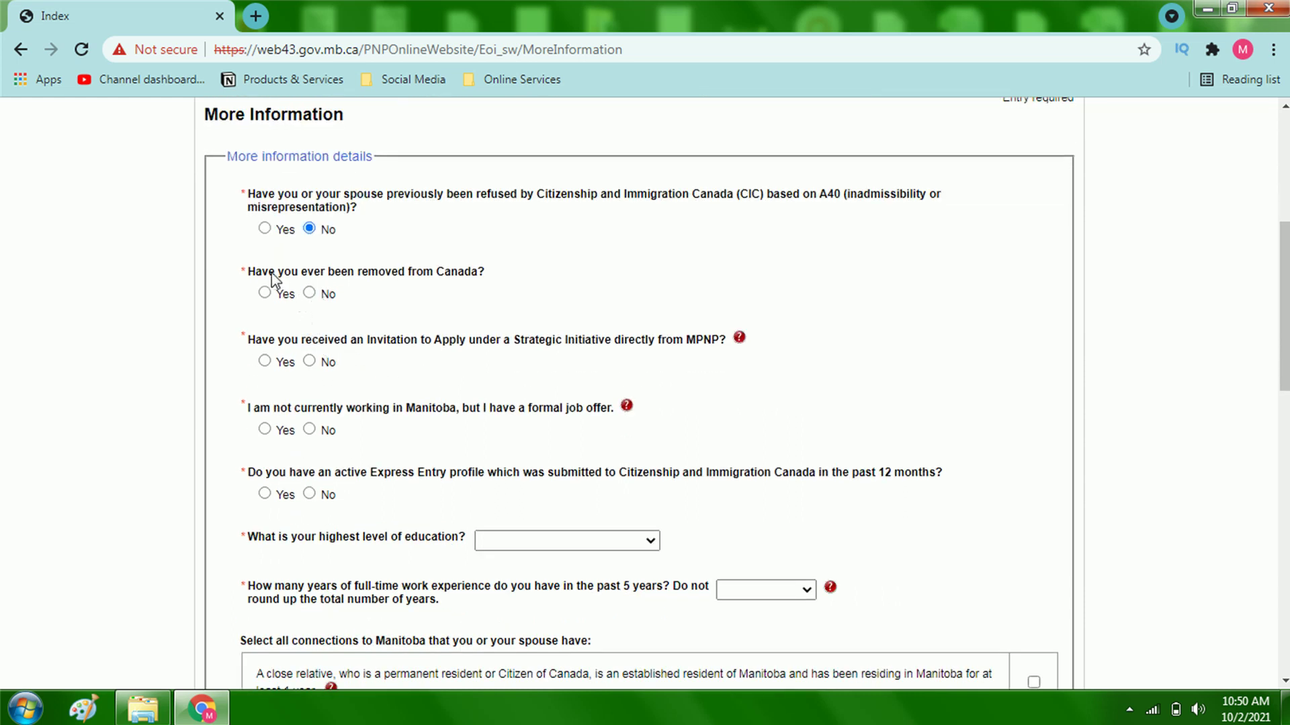
pyautogui.click(309, 292)
pyautogui.scroll(-2, 303, 316)
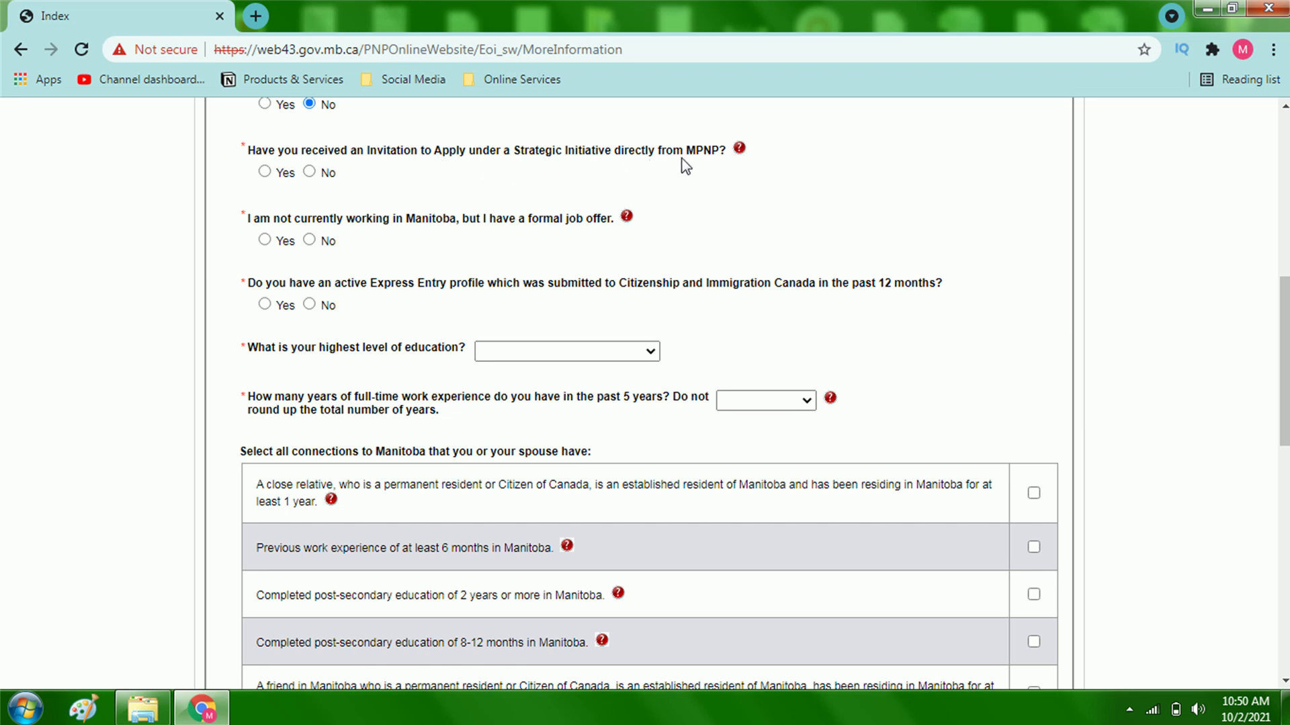
pyautogui.click(739, 148)
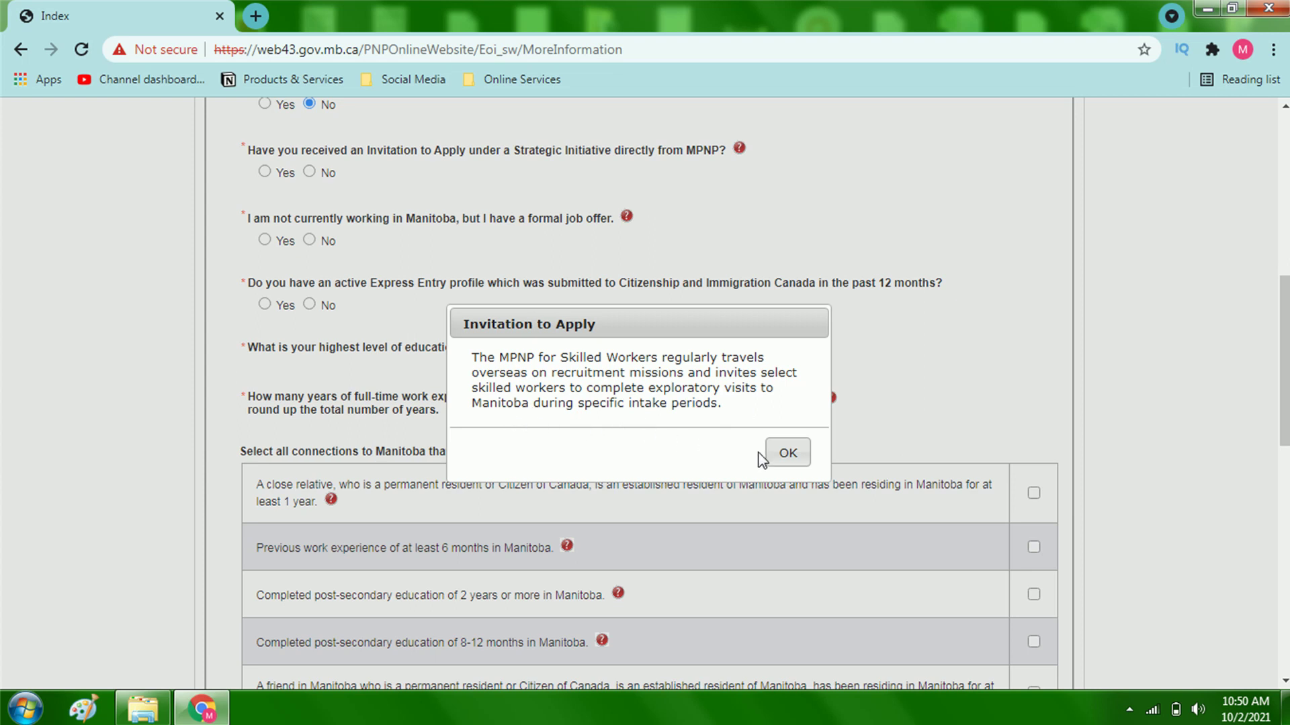
# Step: Dismiss the help and answer No to Strategic Initiative, formal job offer and active Express Entry
pyautogui.click(781, 454)
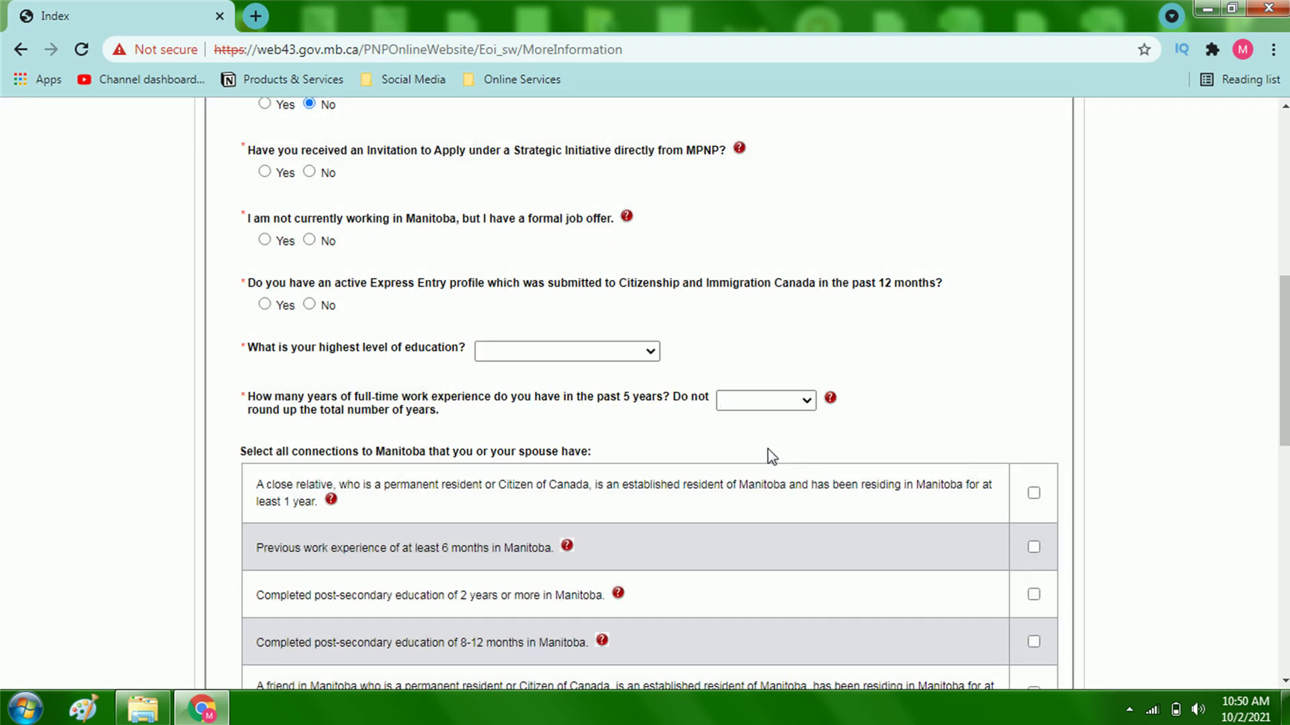
pyautogui.click(309, 172)
pyautogui.scroll(-2, 376, 249)
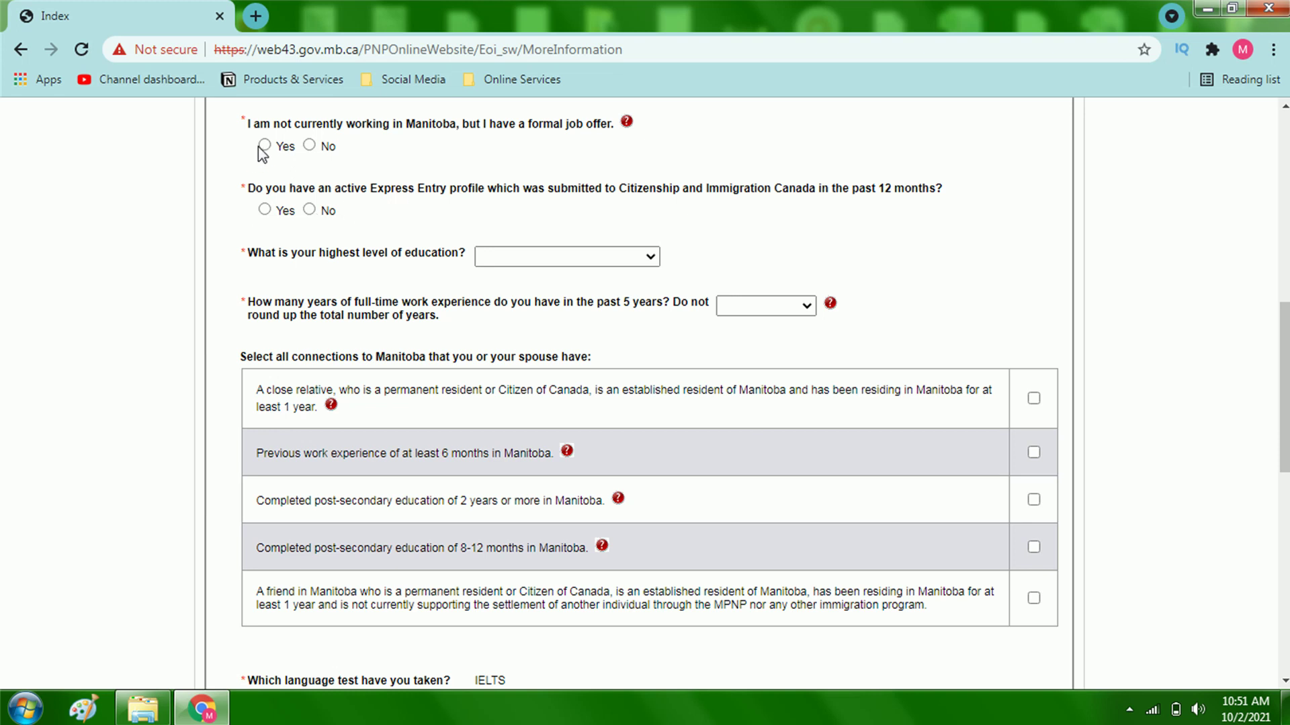
pyautogui.click(309, 145)
pyautogui.click(313, 213)
pyautogui.scroll(-1, 504, 232)
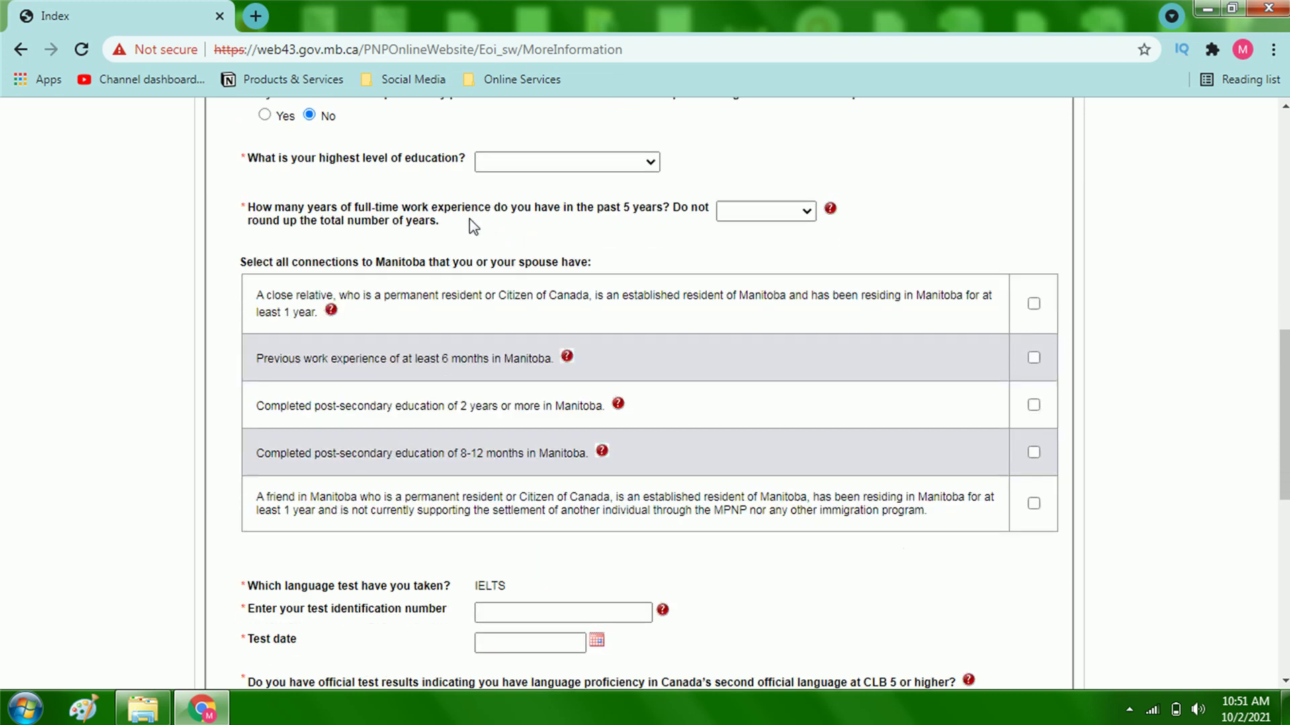
# Step: Choose Master's degree as highest education and 3 years of recent full-time work experience
pyautogui.click(526, 163)
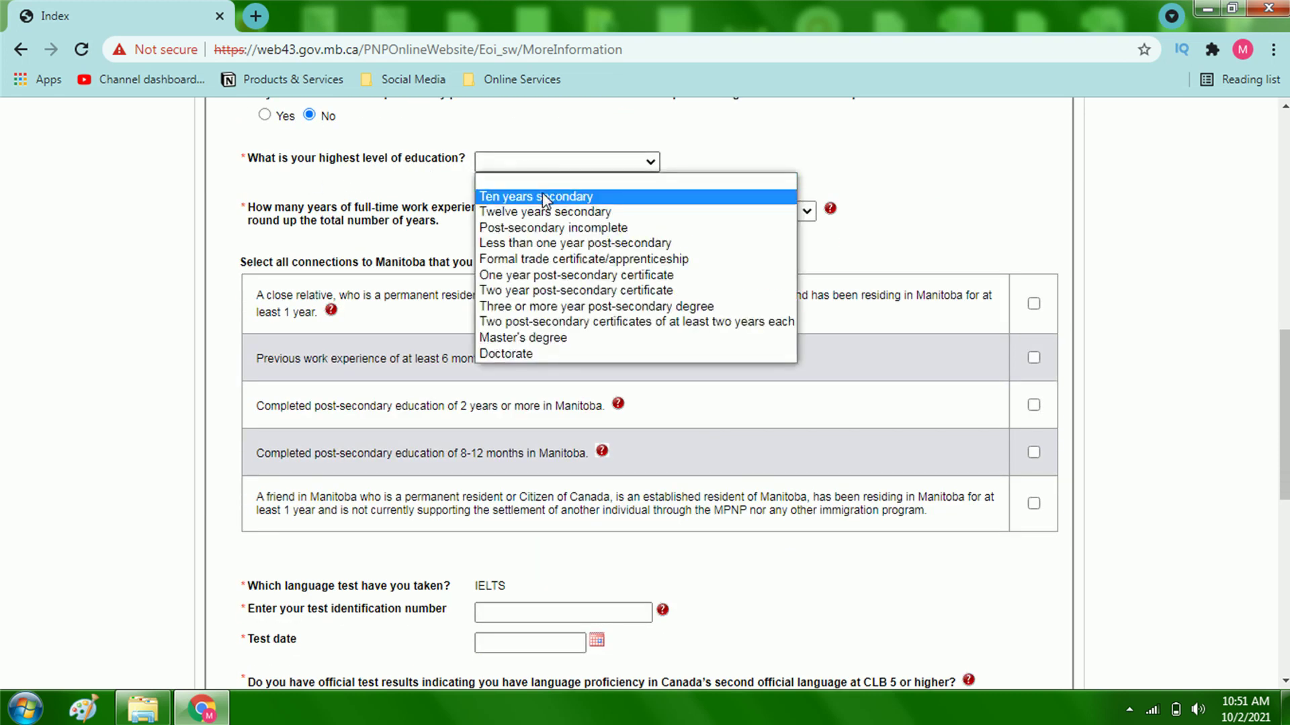
pyautogui.click(531, 337)
pyautogui.scroll(-1, 269, 168)
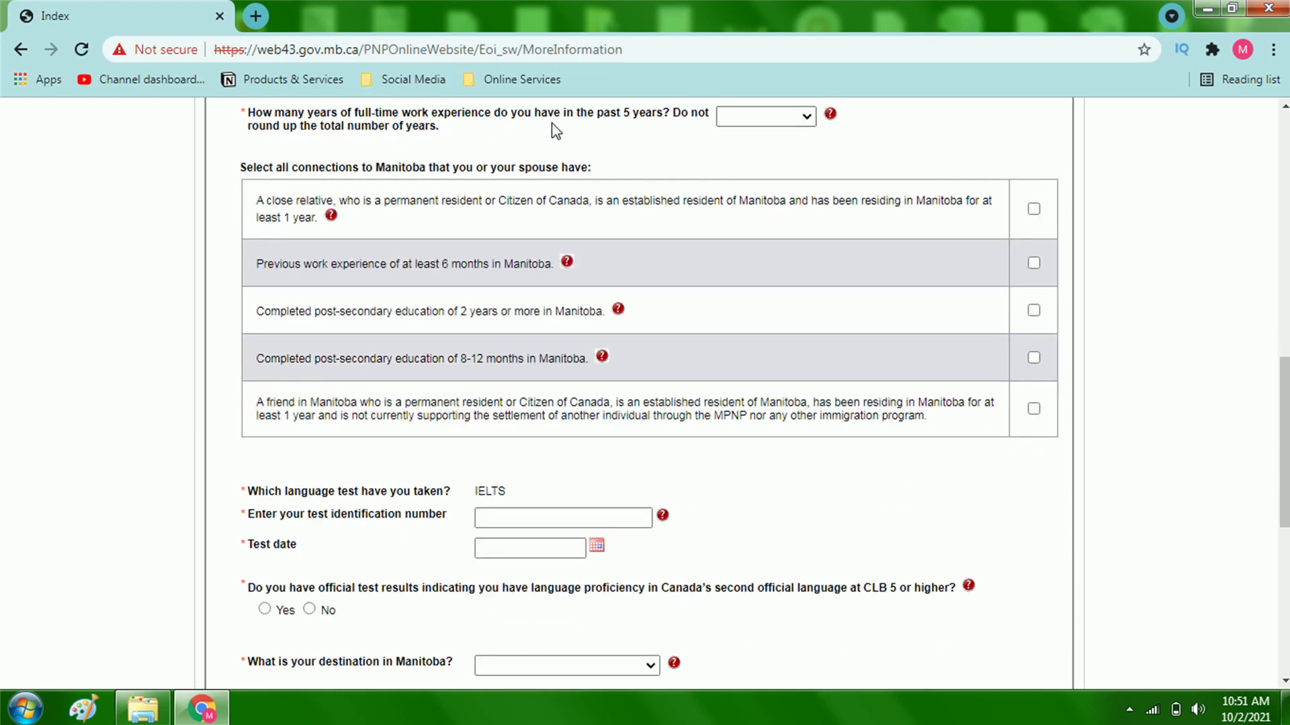
pyautogui.click(751, 122)
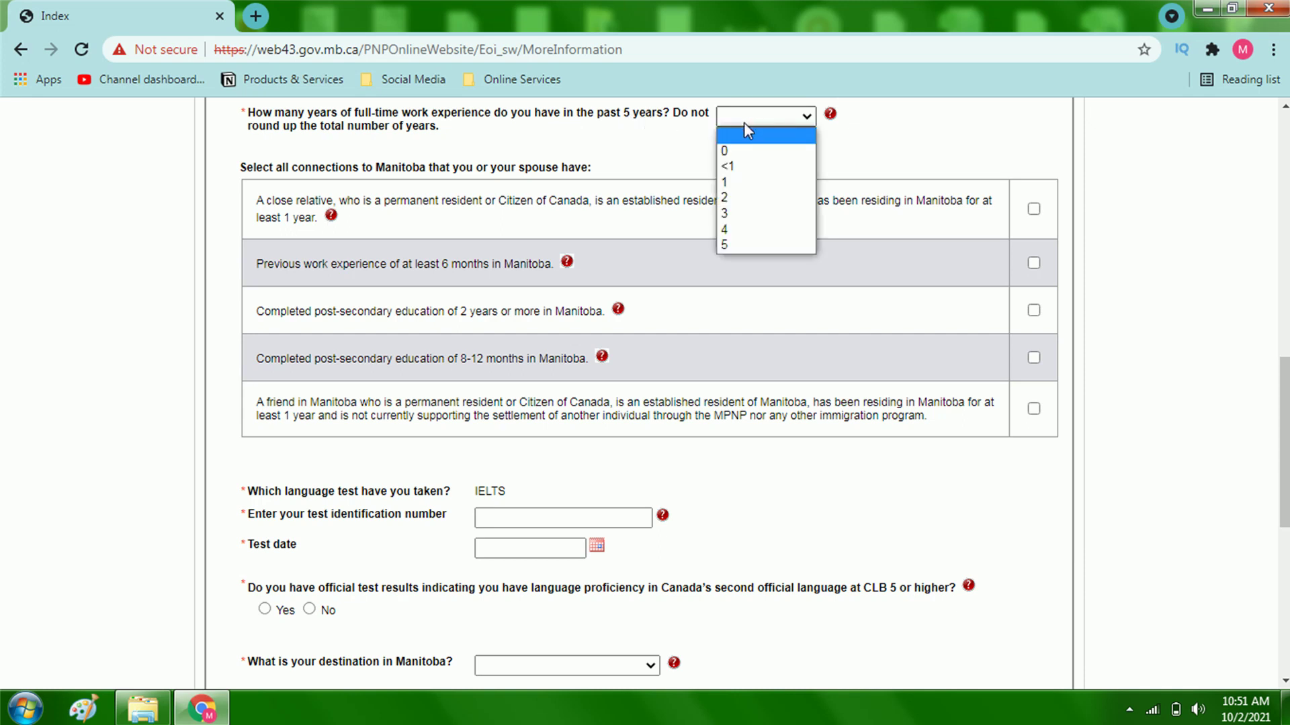
pyautogui.click(739, 214)
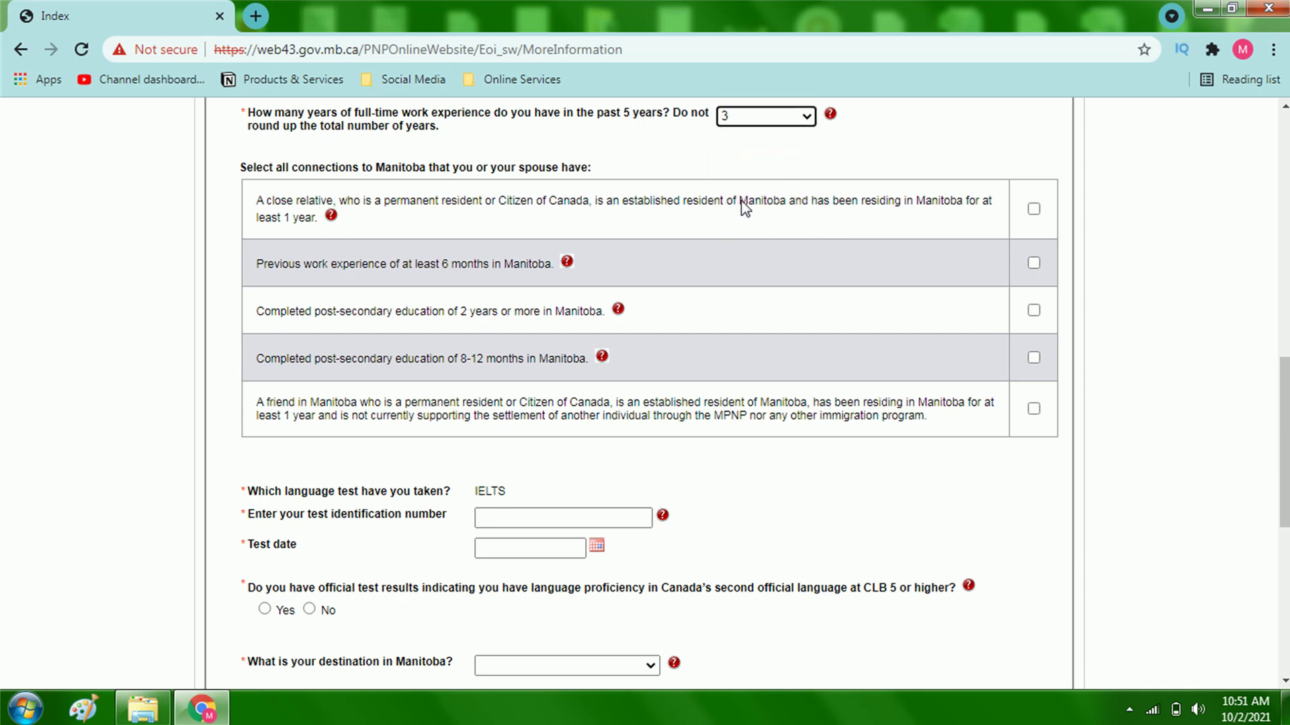
pyautogui.scroll(-1, 759, 181)
pyautogui.scroll(1, 758, 182)
pyautogui.moveTo(1285, 436); pyautogui.dragTo(1285, 445)
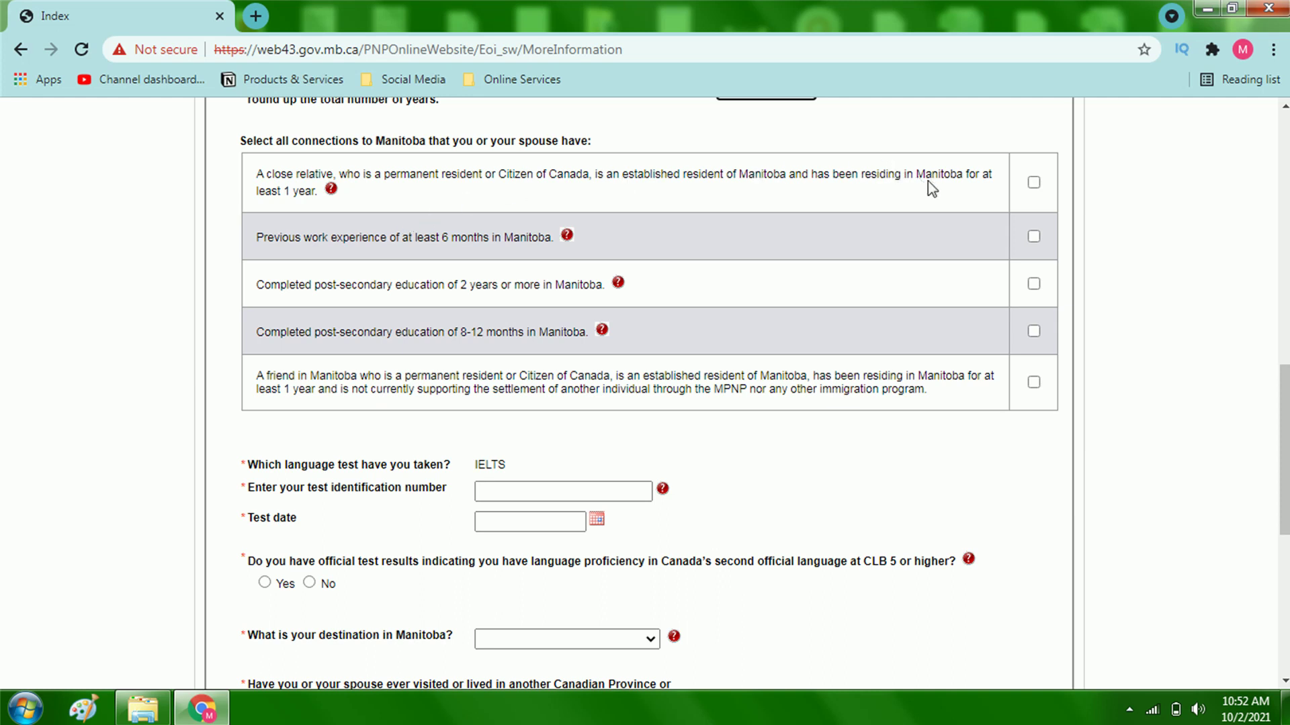
# Step: Check close relative, Manitoba work experience, both post-secondary education options and friend in Manitoba
pyautogui.click(1032, 183)
pyautogui.click(1033, 236)
pyautogui.click(1034, 283)
pyautogui.click(1034, 332)
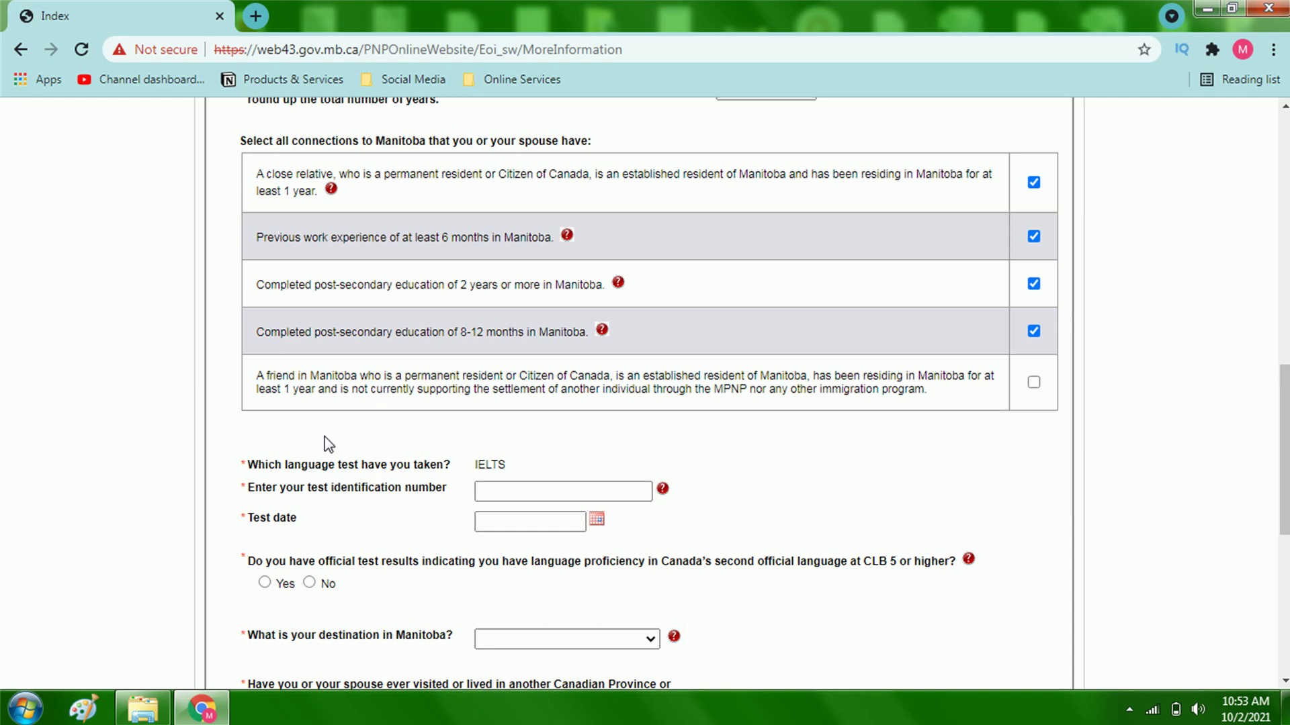
pyautogui.click(1034, 389)
# Step: Enter the IELTS test identification number
pyautogui.scroll(-1, 699, 416)
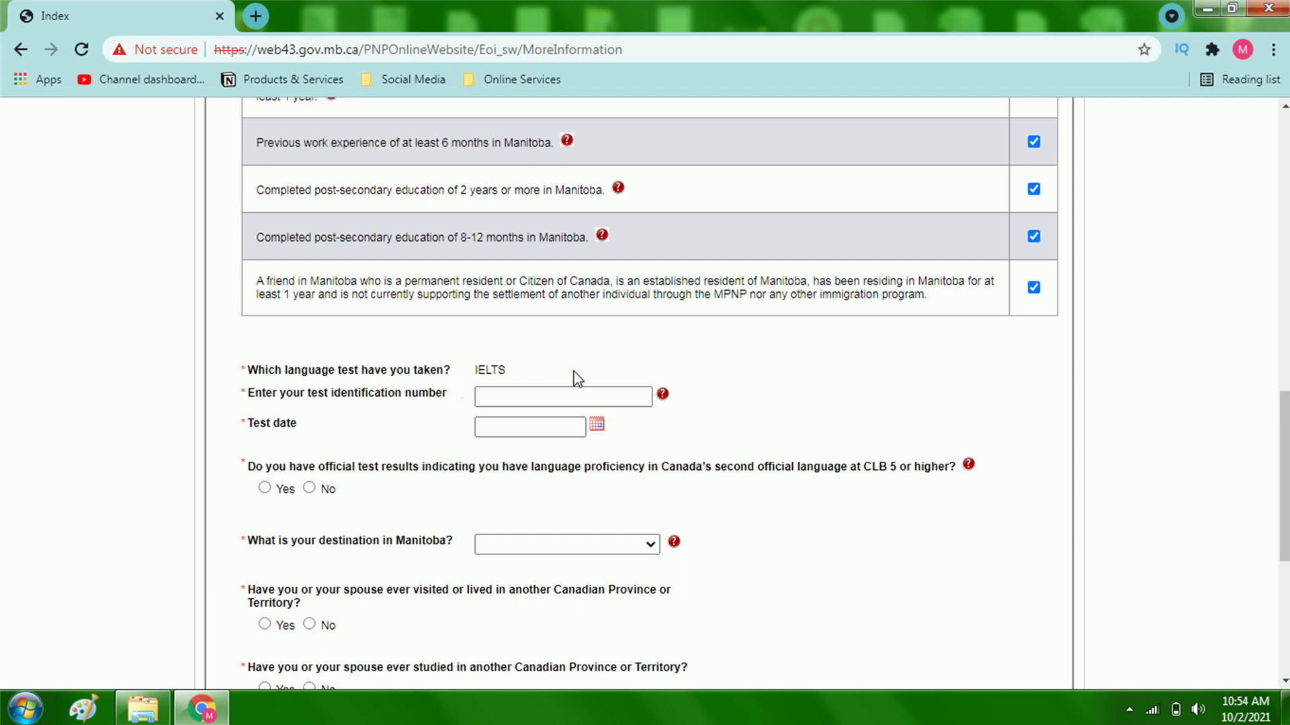
pyautogui.click(556, 402)
pyautogui.click(558, 402)
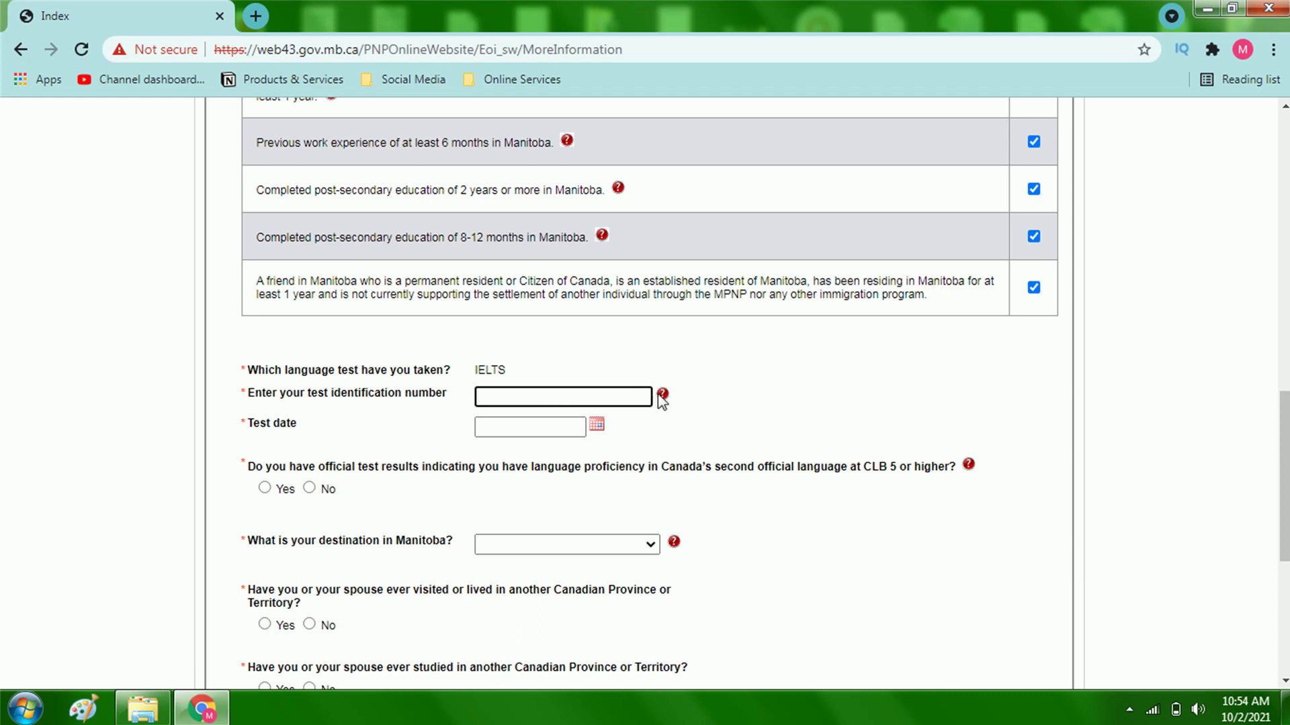
pyautogui.click(663, 395)
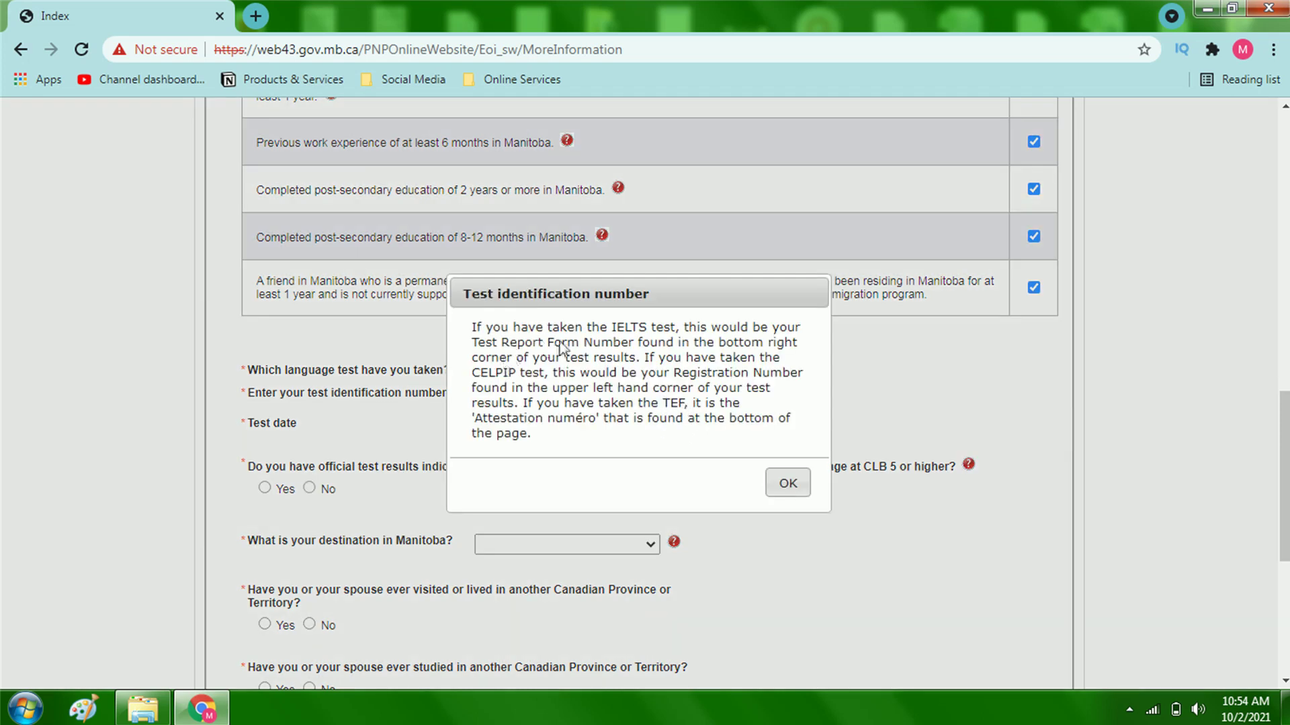
pyautogui.click(774, 478)
pyautogui.click(521, 398)
pyautogui.write('12')
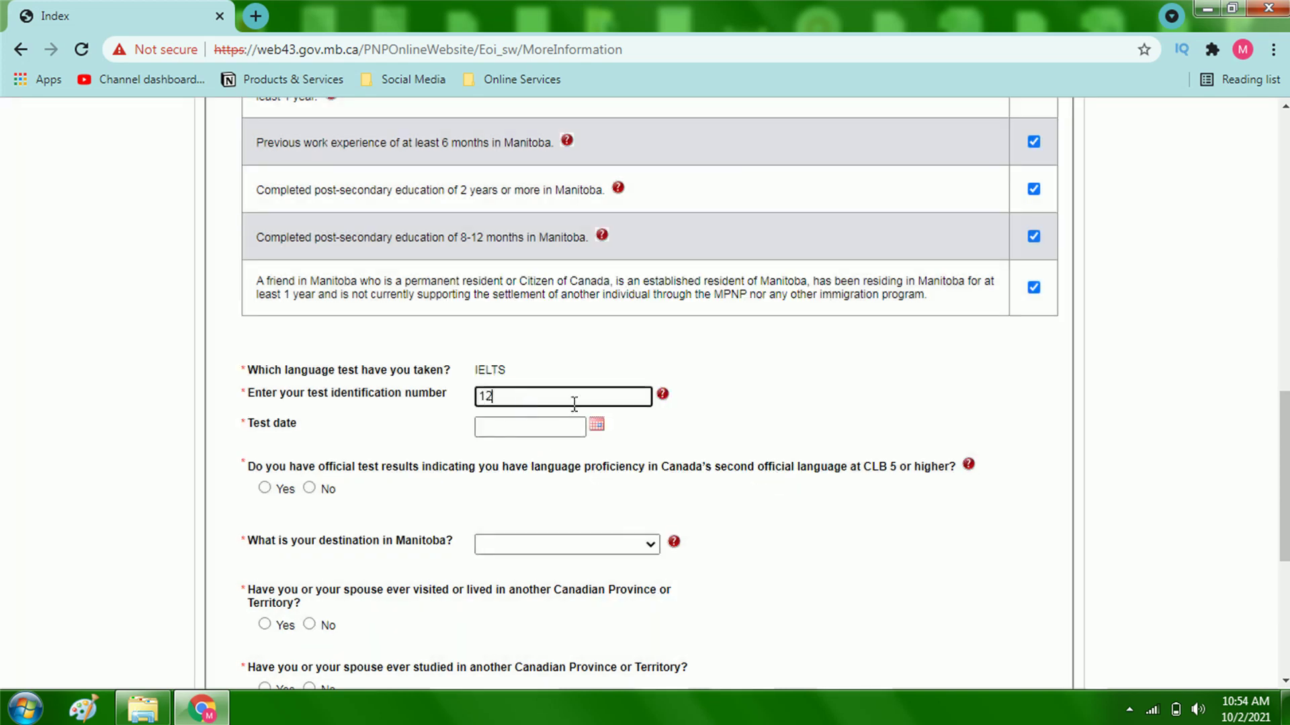
pyautogui.write('345')
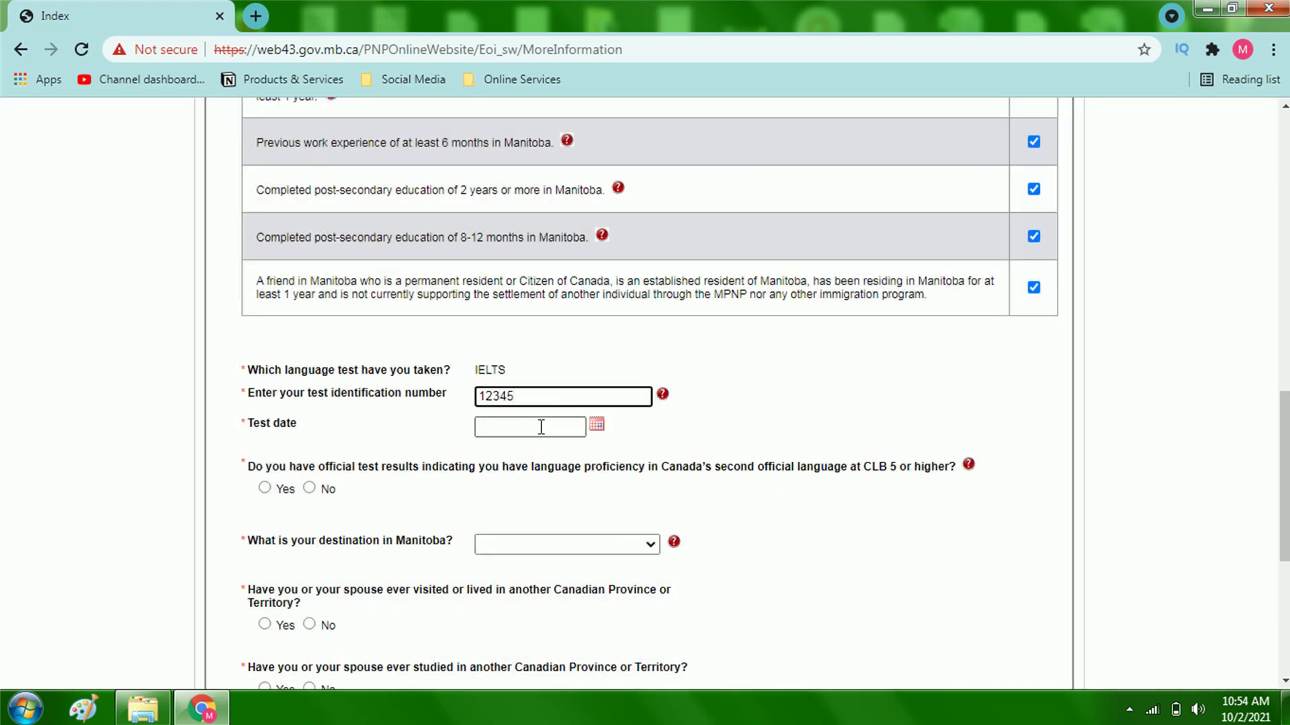
# Step: Set the IELTS test date to 03-Mar-2021
pyautogui.click(535, 431)
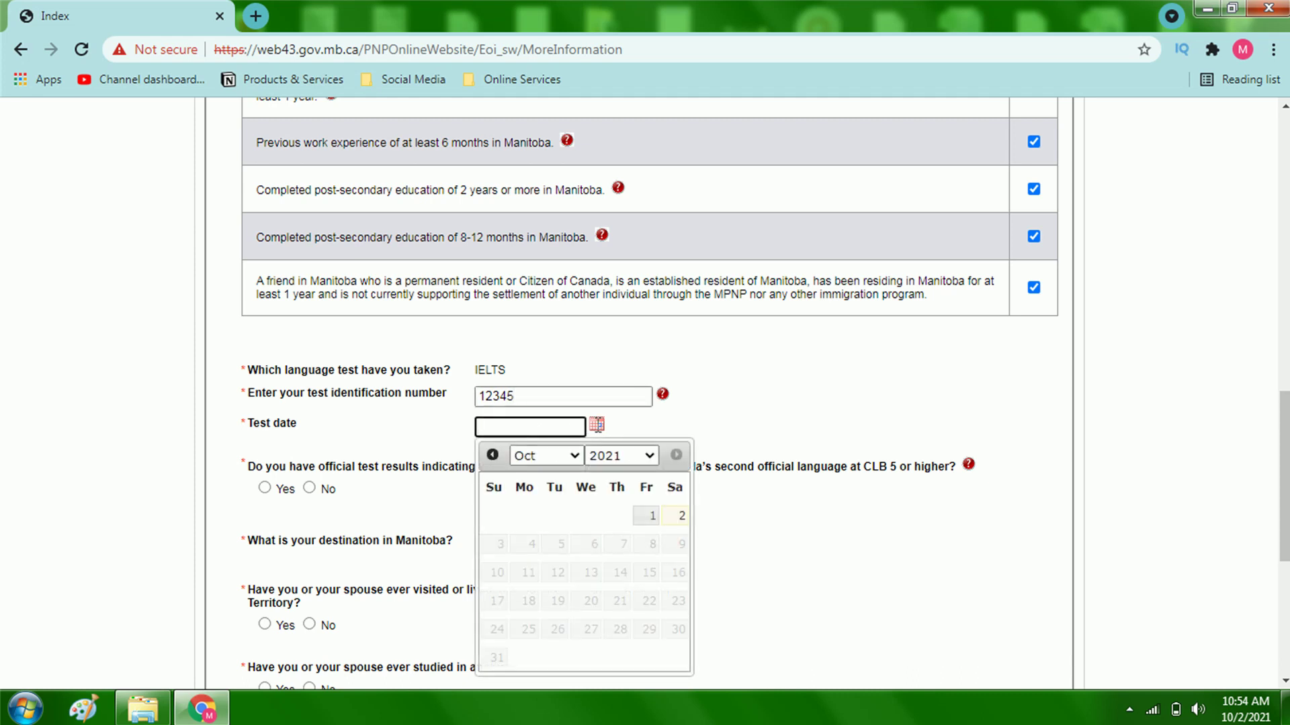
pyautogui.click(597, 424)
pyautogui.click(530, 426)
pyautogui.click(546, 456)
pyautogui.click(537, 497)
pyautogui.scroll(-1, 584, 438)
pyautogui.click(585, 438)
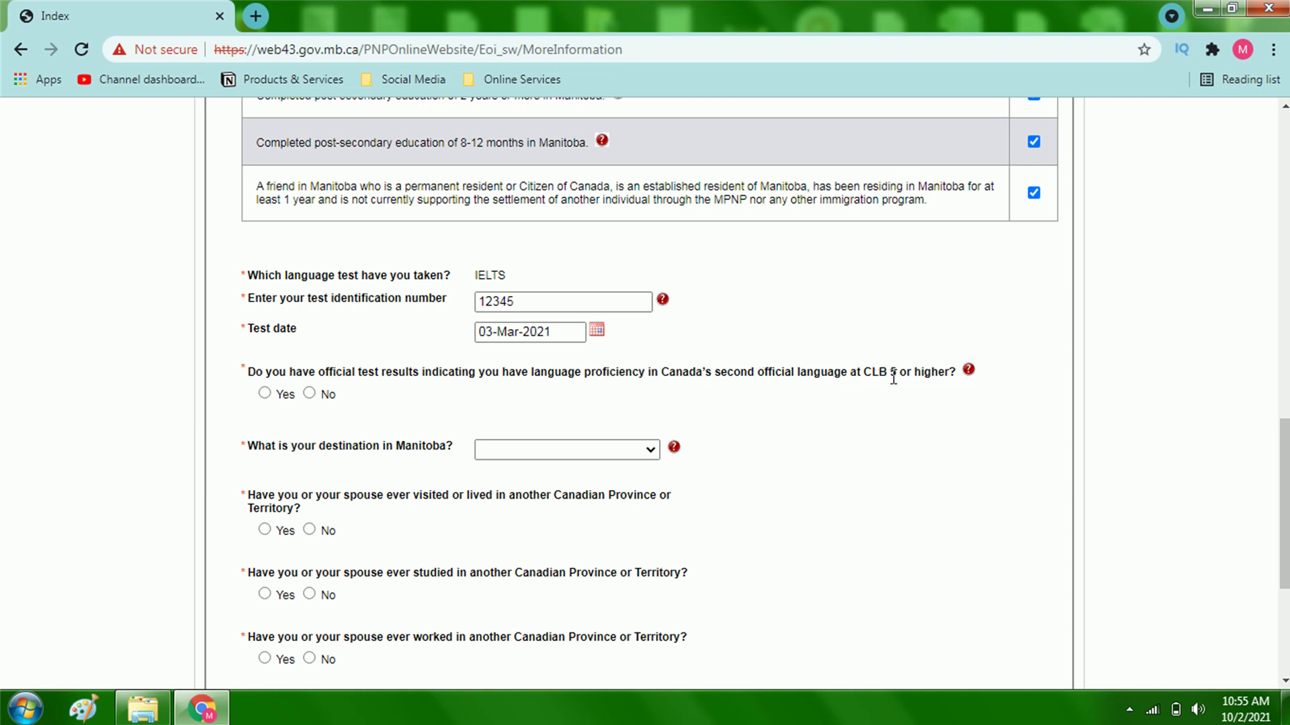
# Step: Answer No to second official language proficiency and choose Zhoda as the Manitoba destination
pyautogui.click(308, 393)
pyautogui.scroll(-1, 584, 457)
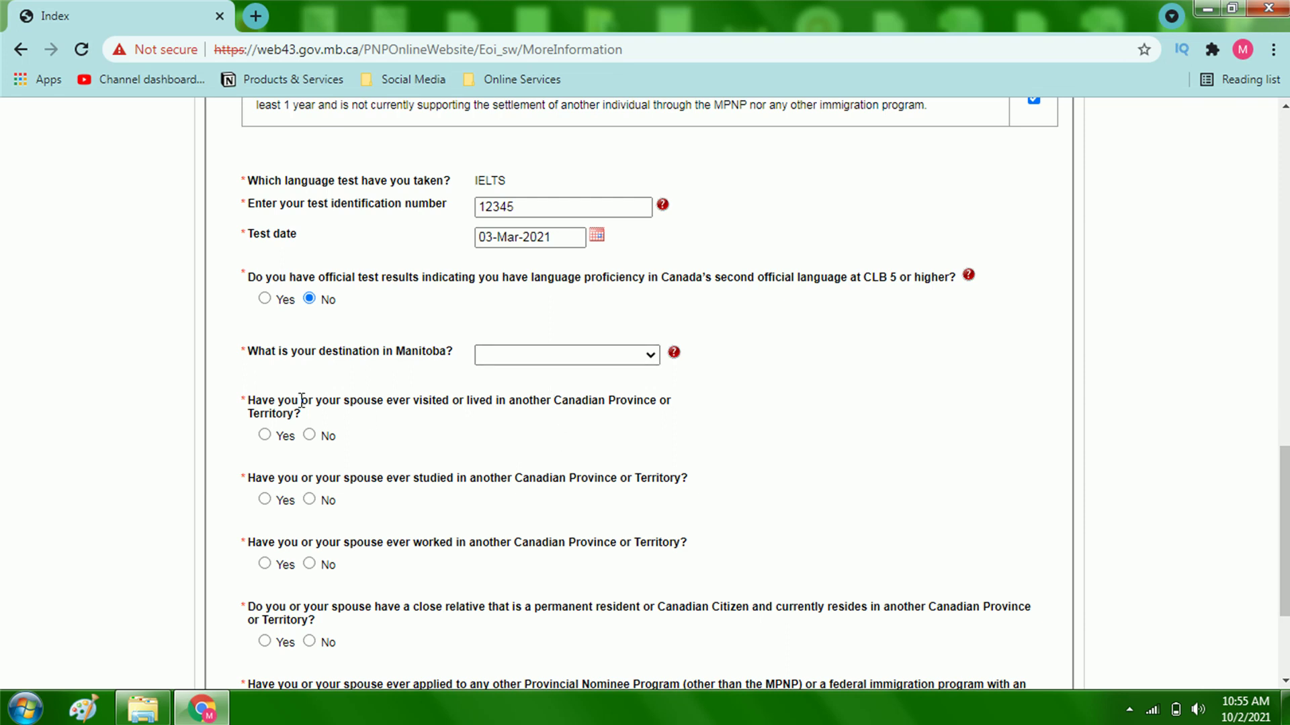
pyautogui.click(529, 356)
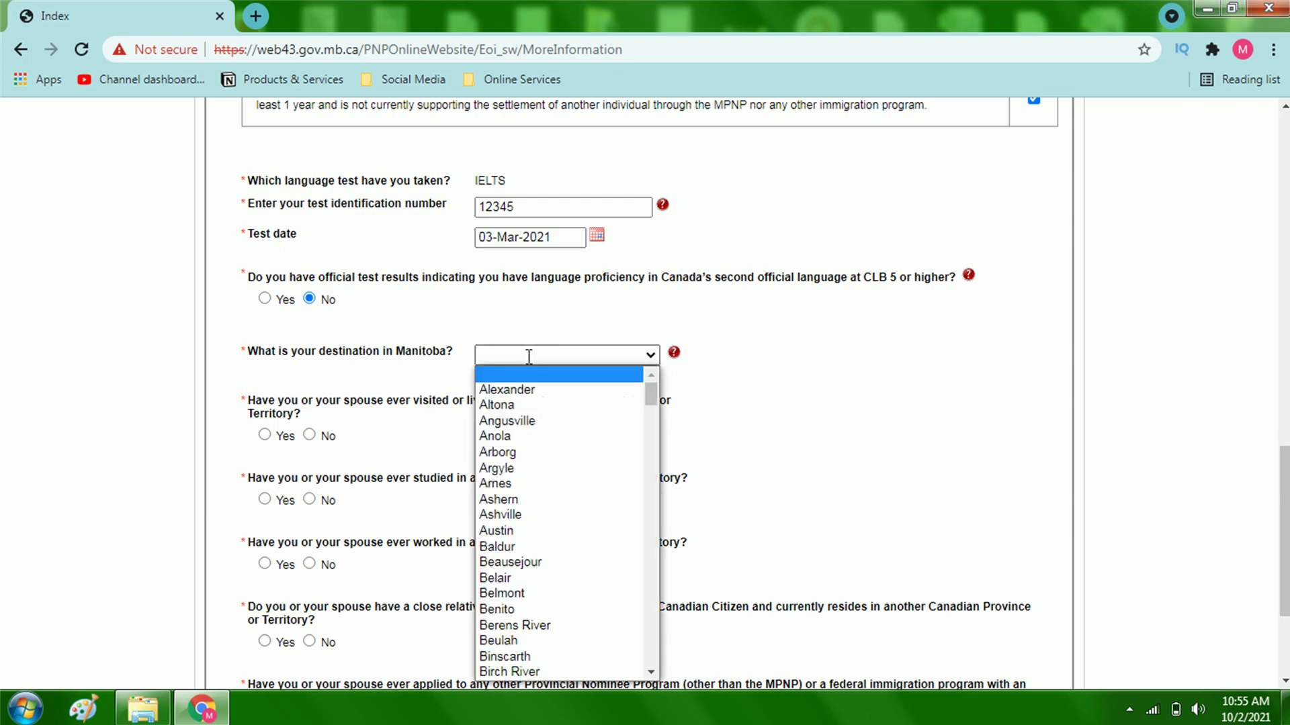
pyautogui.scroll(-3, 635, 418)
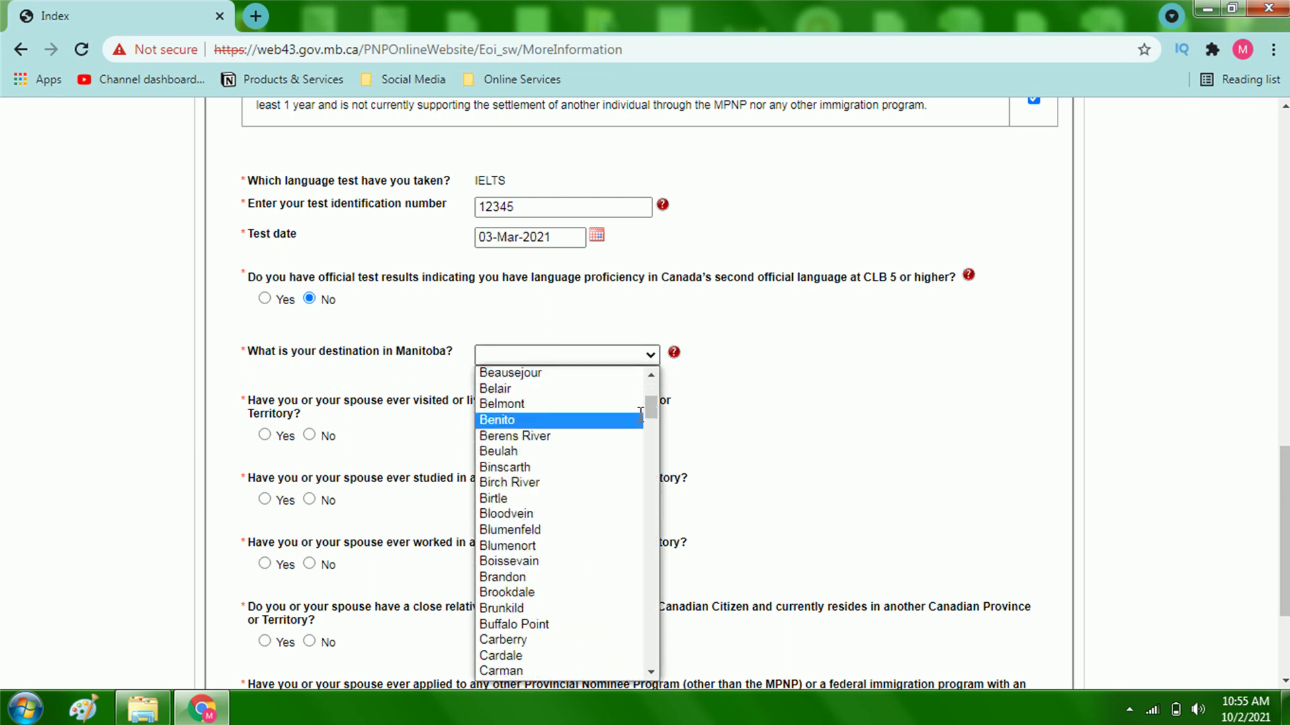
pyautogui.scroll(-3, 590, 448)
pyautogui.scroll(3, 582, 444)
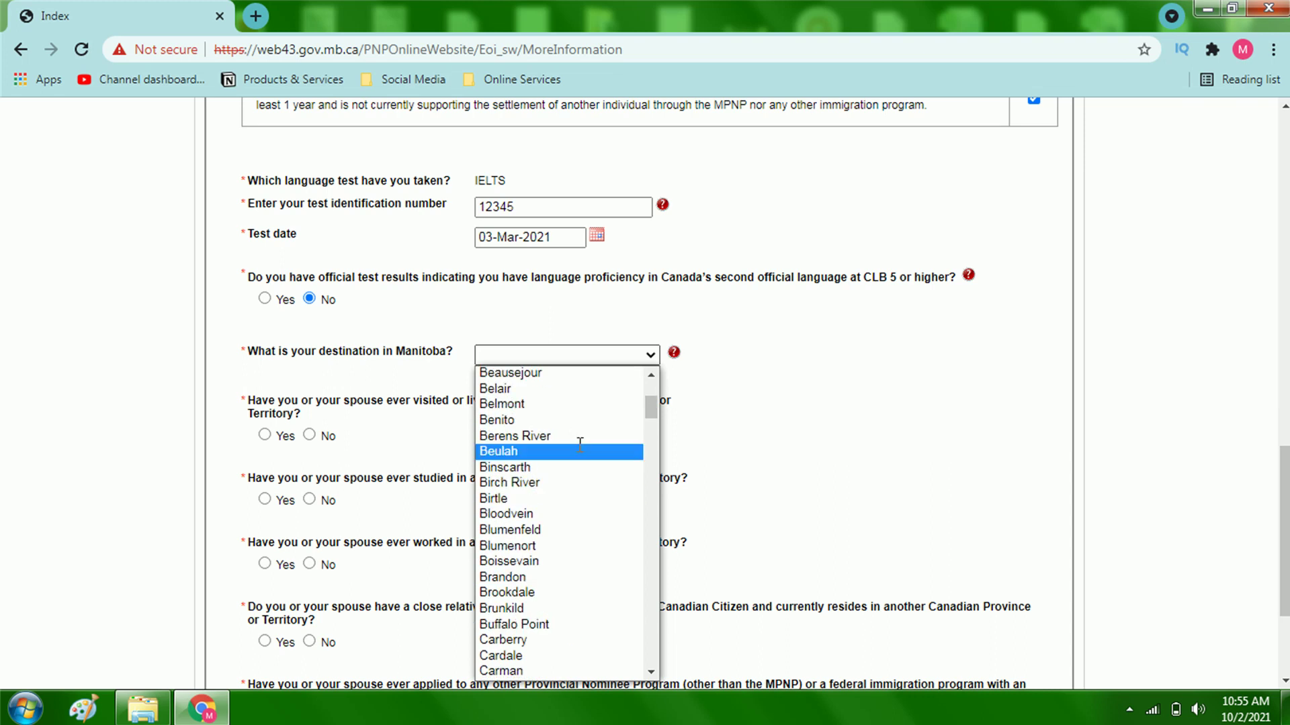
pyautogui.scroll(-10, 584, 489)
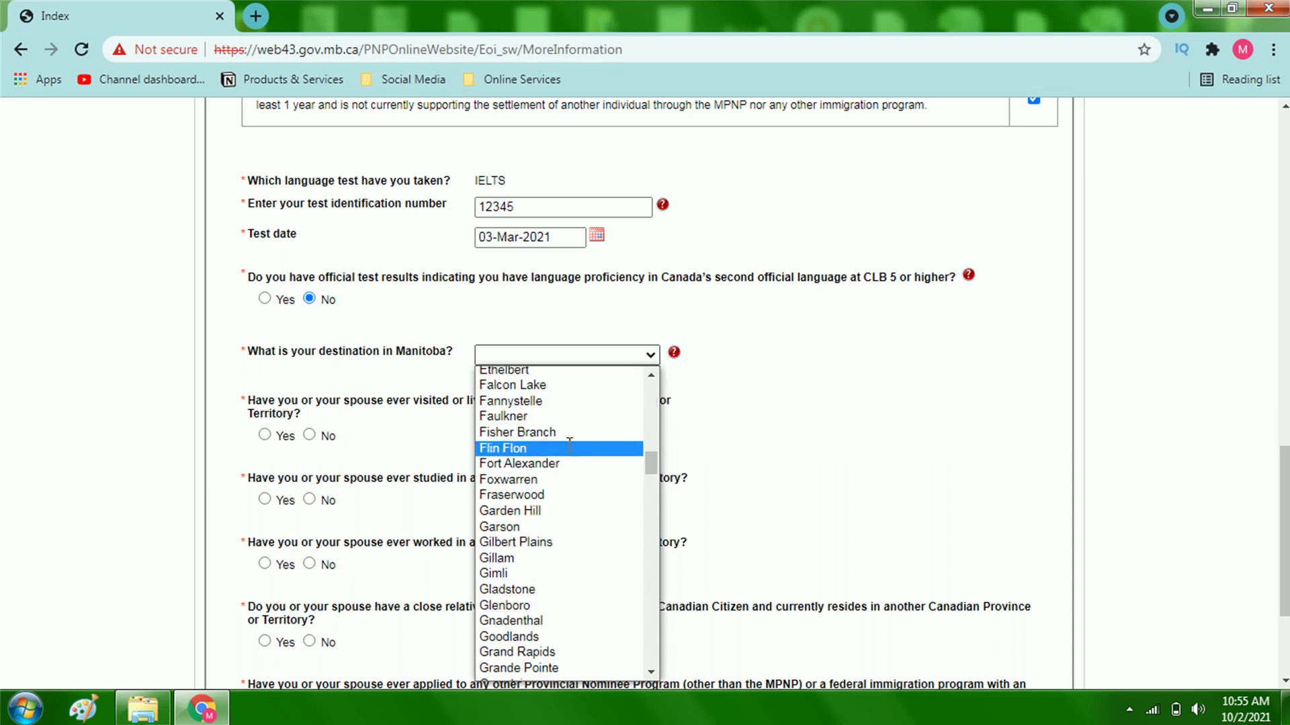
pyautogui.scroll(-20, 576, 474)
pyautogui.scroll(-15, 576, 483)
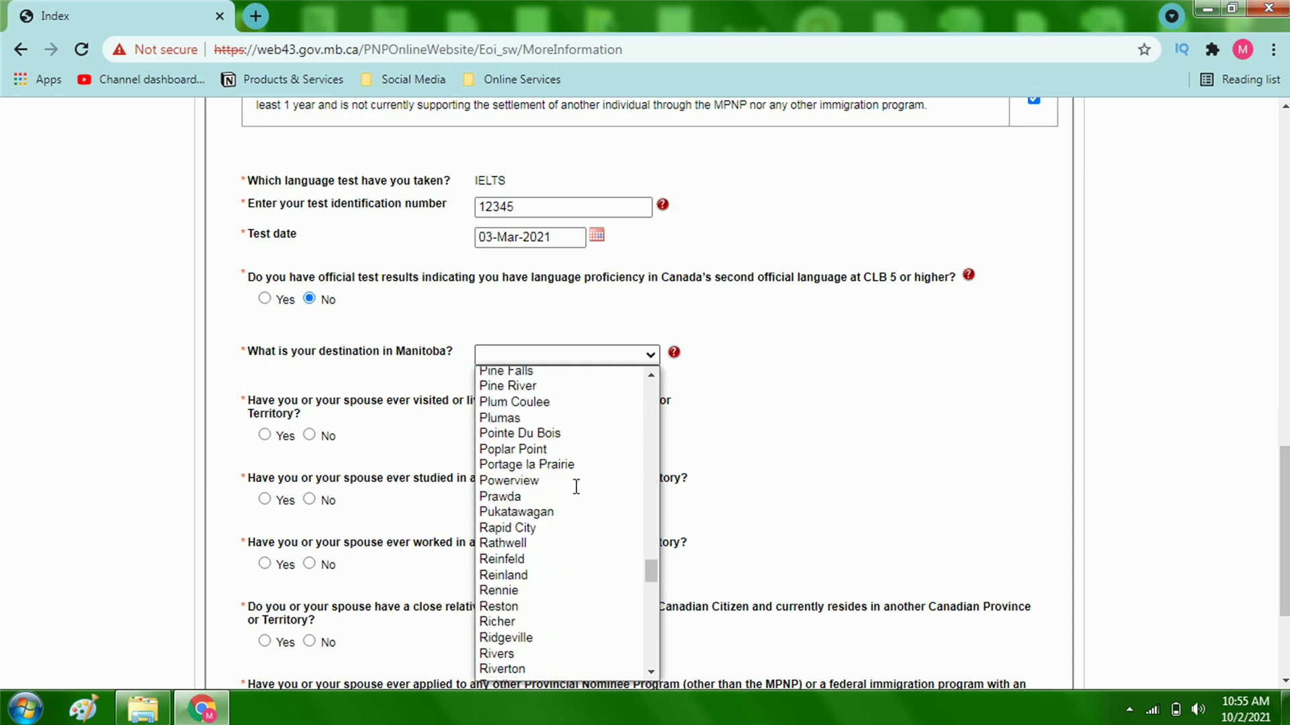
pyautogui.scroll(-8, 567, 498)
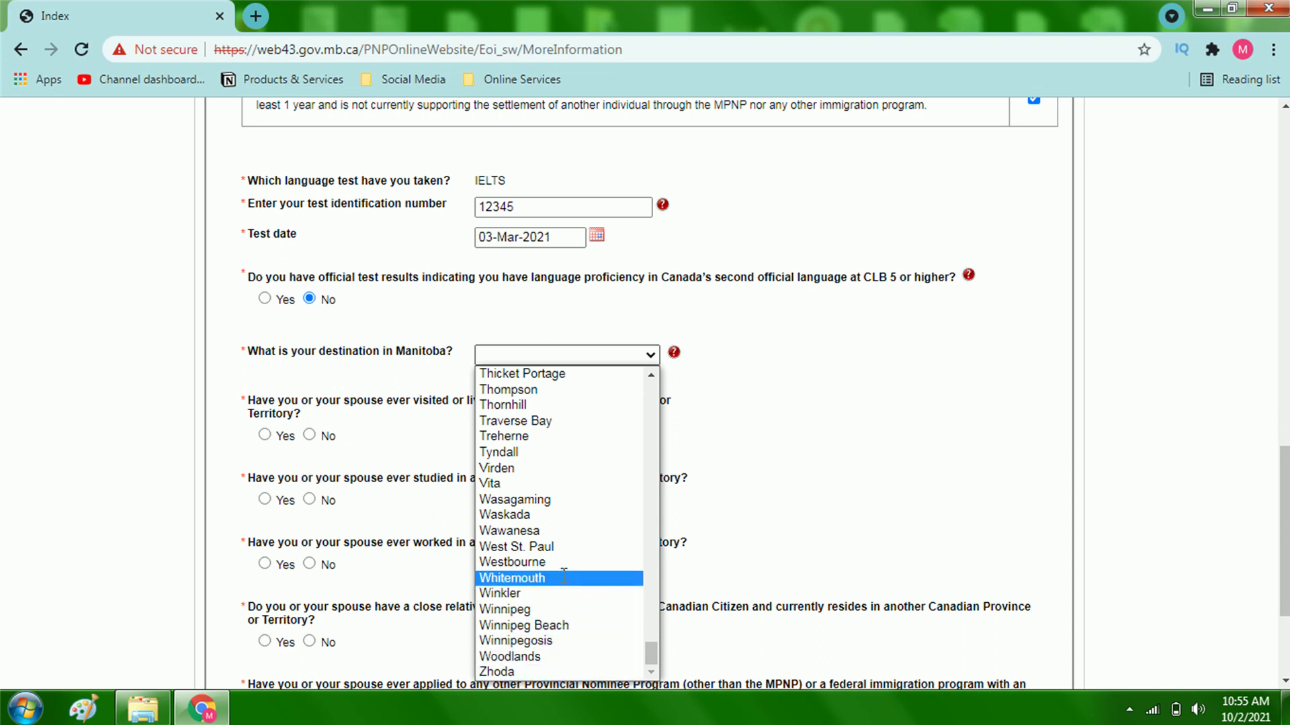
pyautogui.click(510, 672)
pyautogui.scroll(-1, 306, 415)
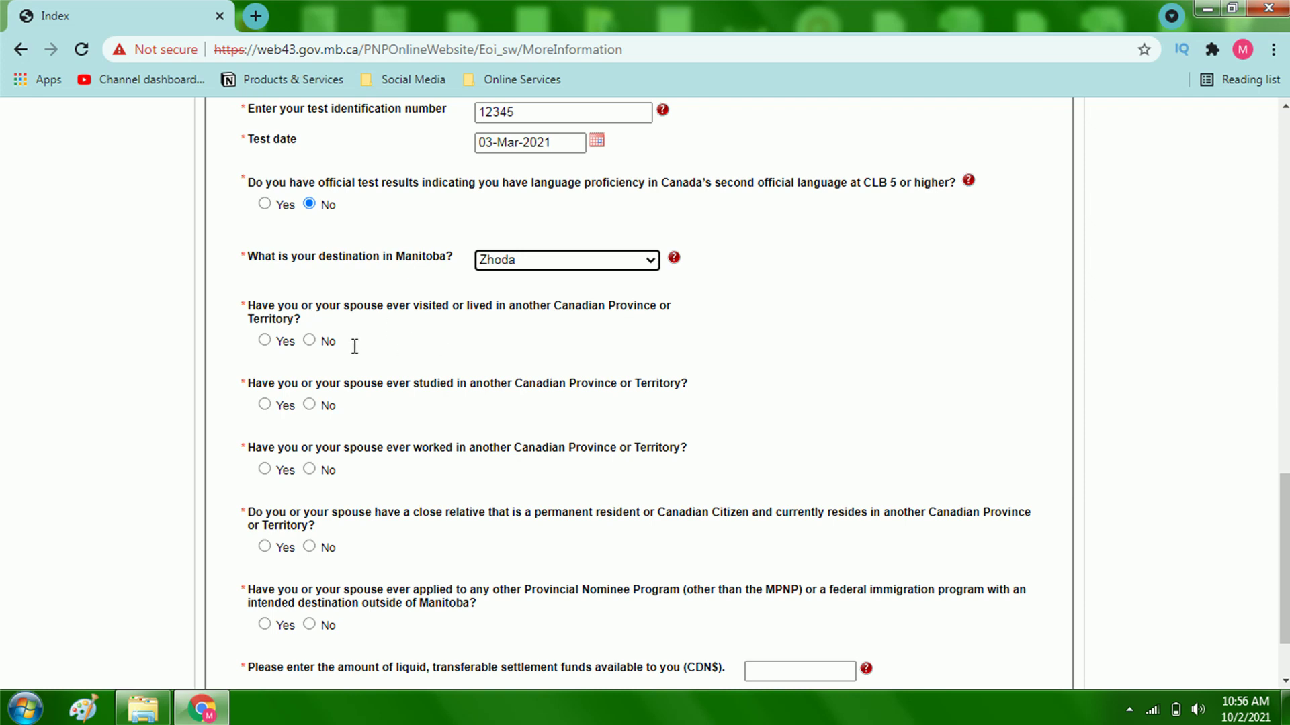
# Step: Select No for the visited, studied, worked, close relative and other-PNP questions
pyautogui.click(319, 346)
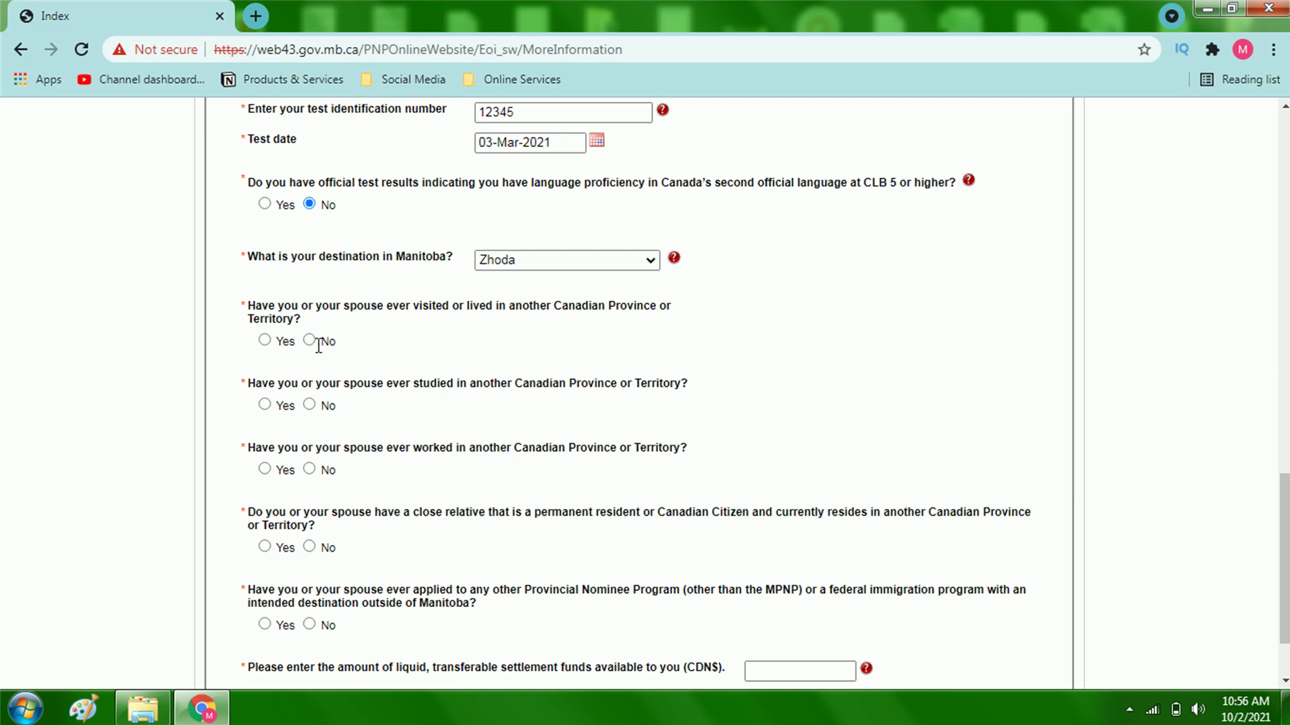
pyautogui.click(311, 340)
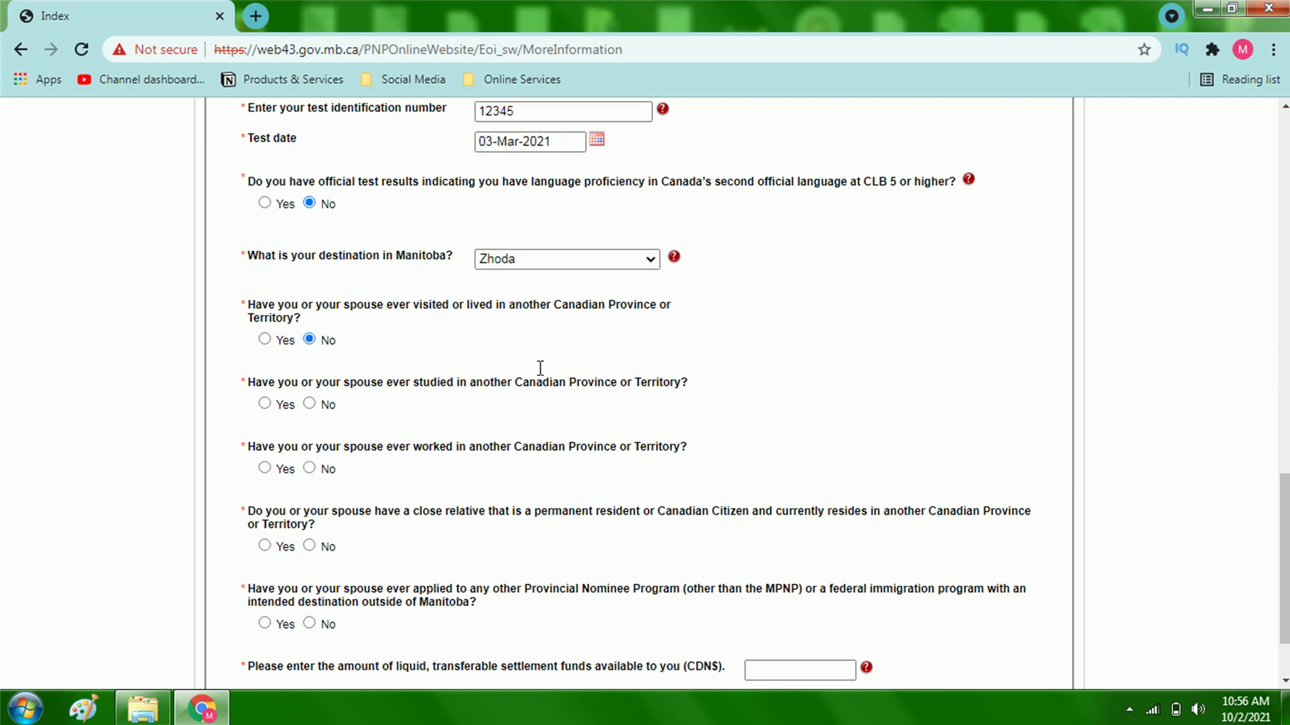
pyautogui.scroll(-2, 538, 368)
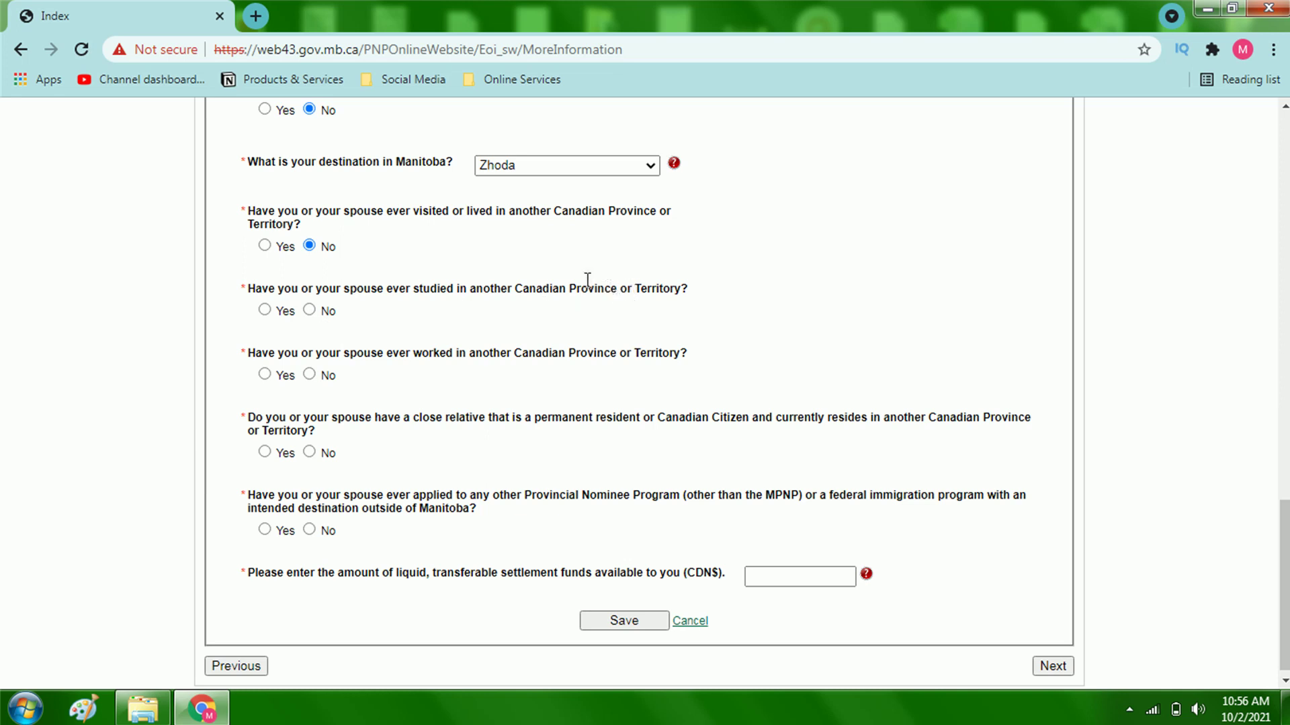
pyautogui.click(315, 311)
pyautogui.scroll(-1, 543, 323)
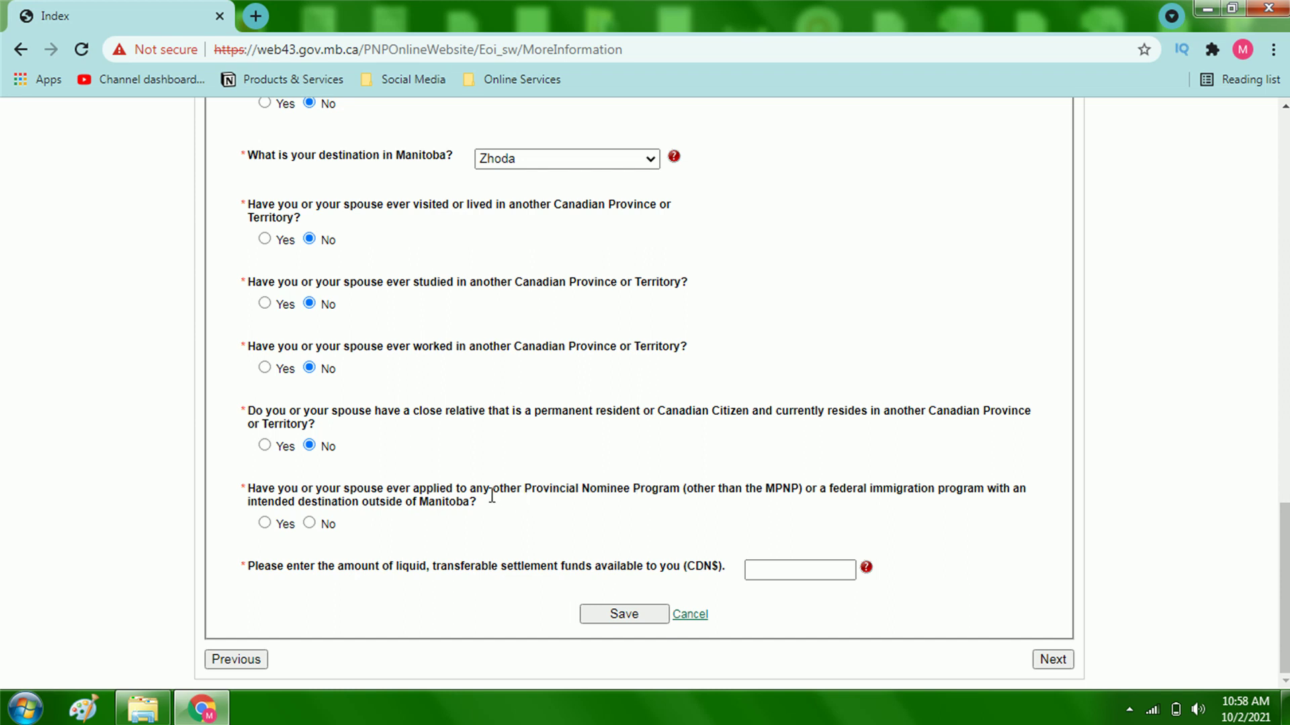
pyautogui.click(309, 523)
pyautogui.click(803, 581)
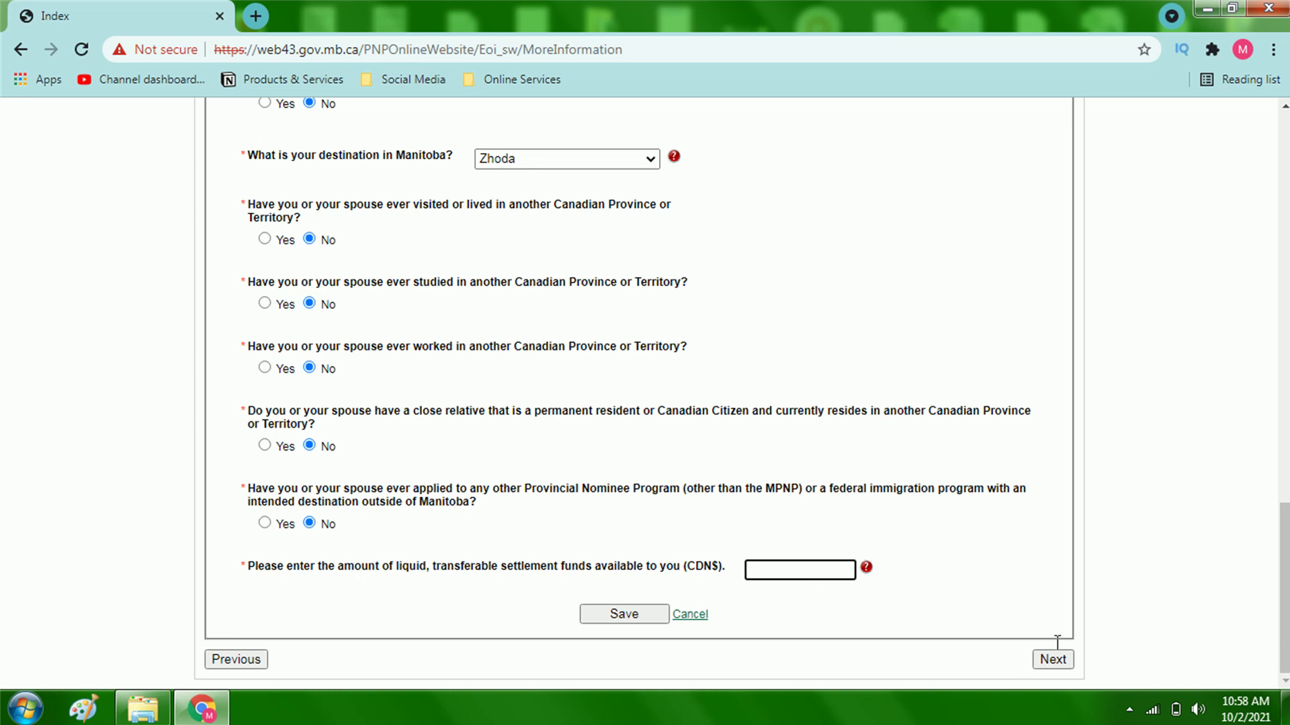
# Step: Enter 13000 as the available settlement funds
pyautogui.write('13000')
pyautogui.click(866, 569)
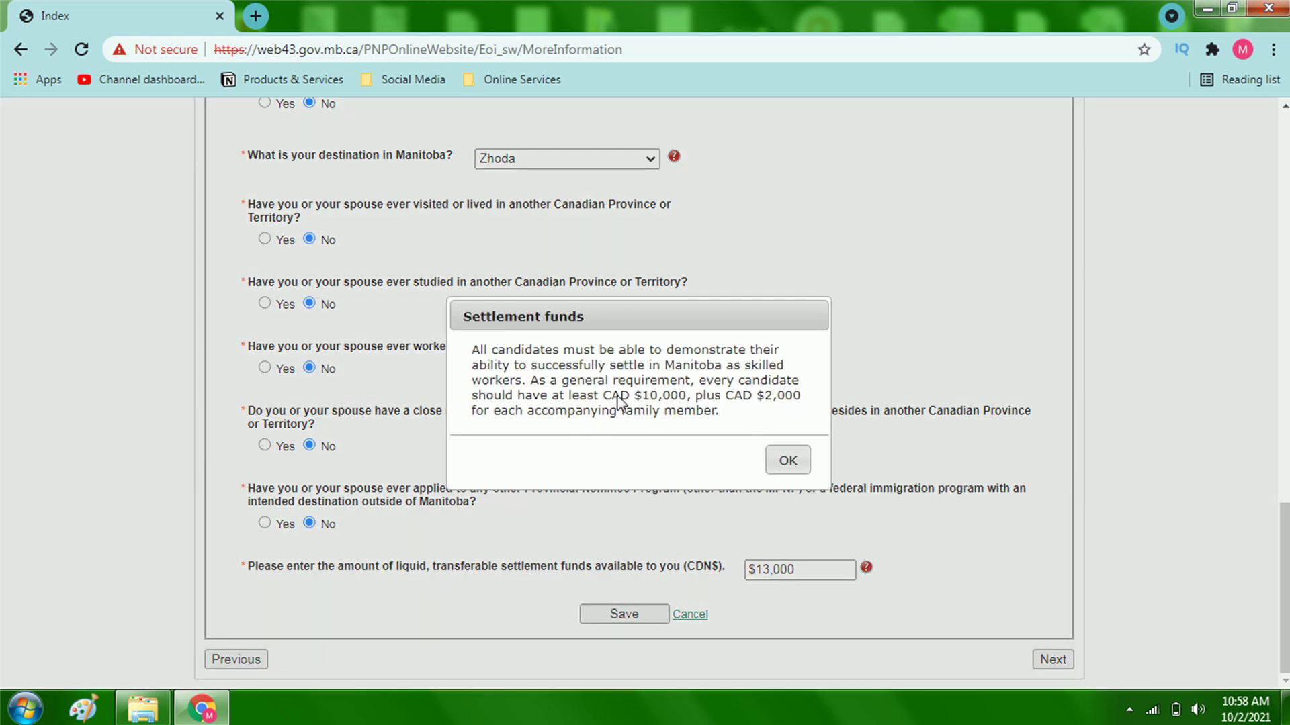
pyautogui.click(786, 464)
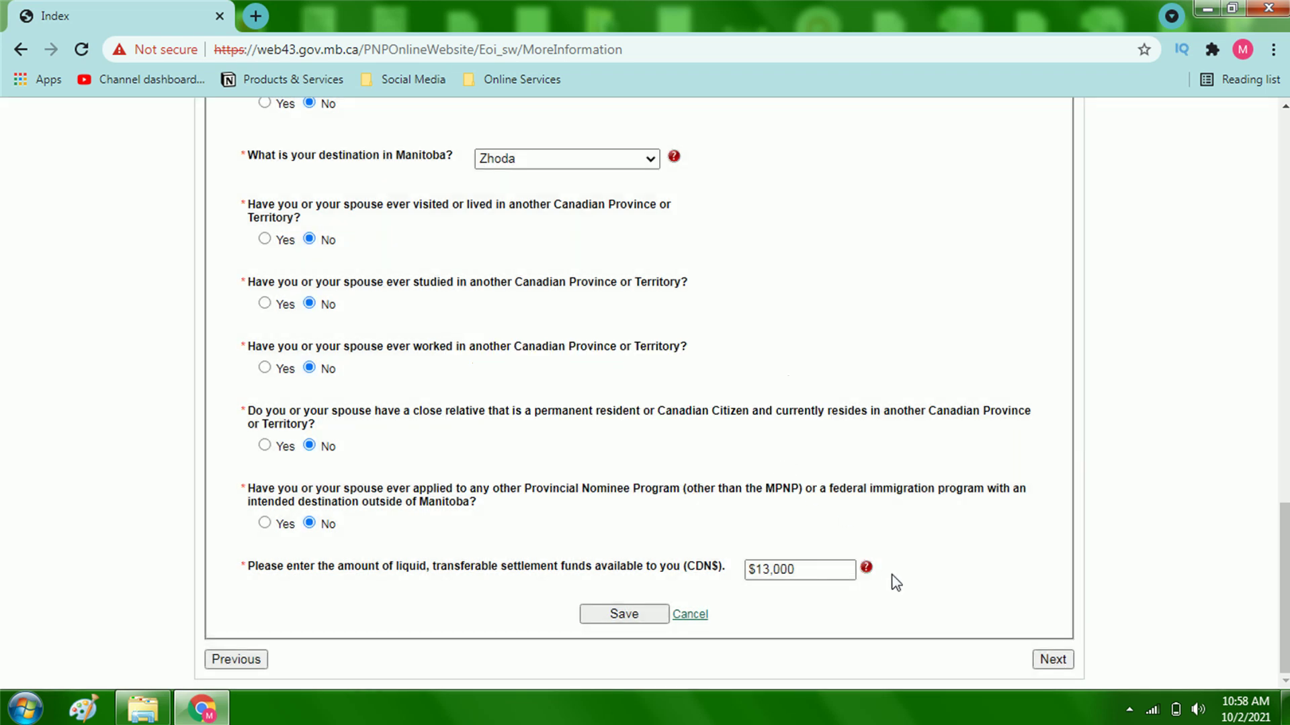
# Step: Save the More Information answers
pyautogui.click(622, 615)
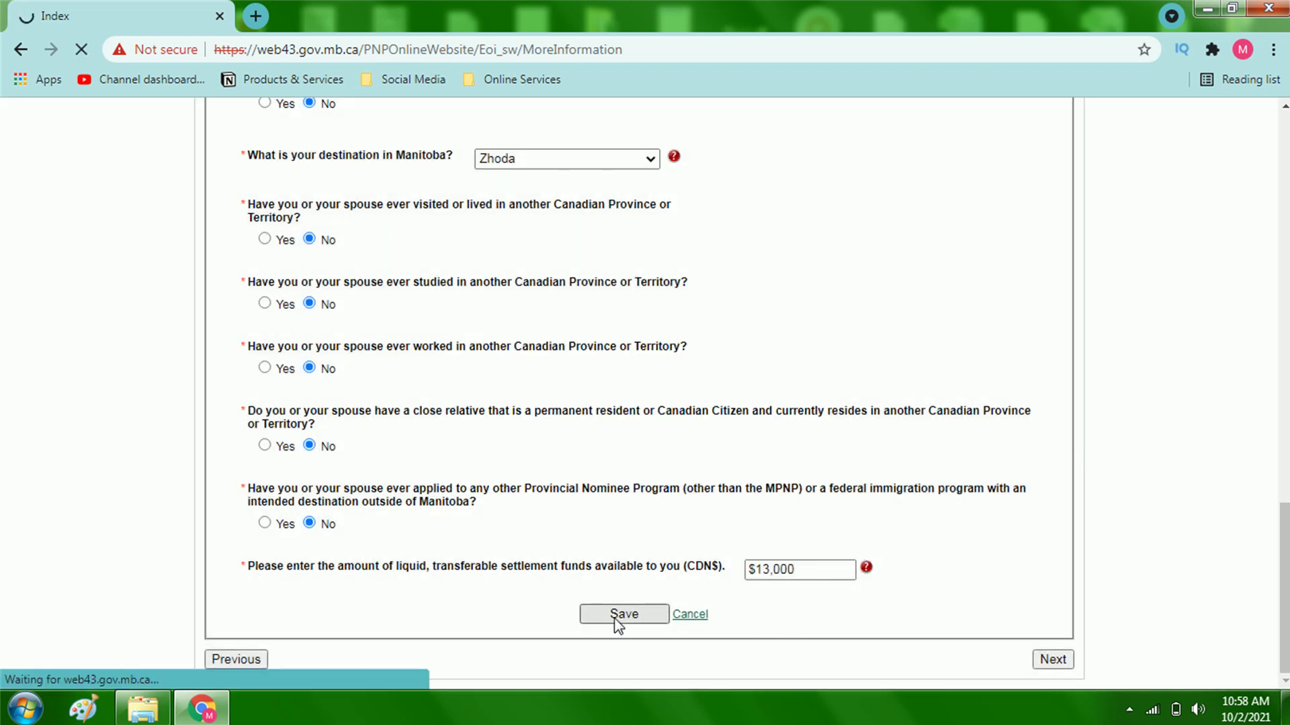
pyautogui.scroll(13, 1054, 652)
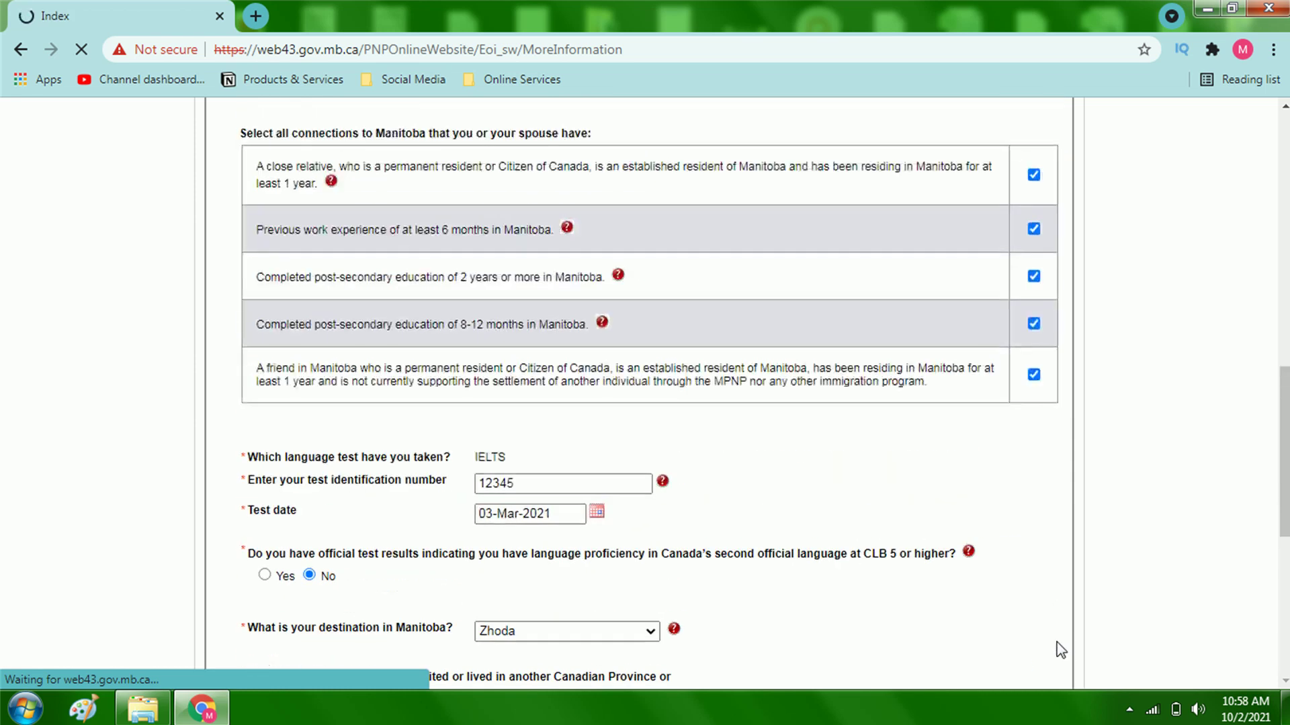
pyautogui.scroll(-15, 1051, 653)
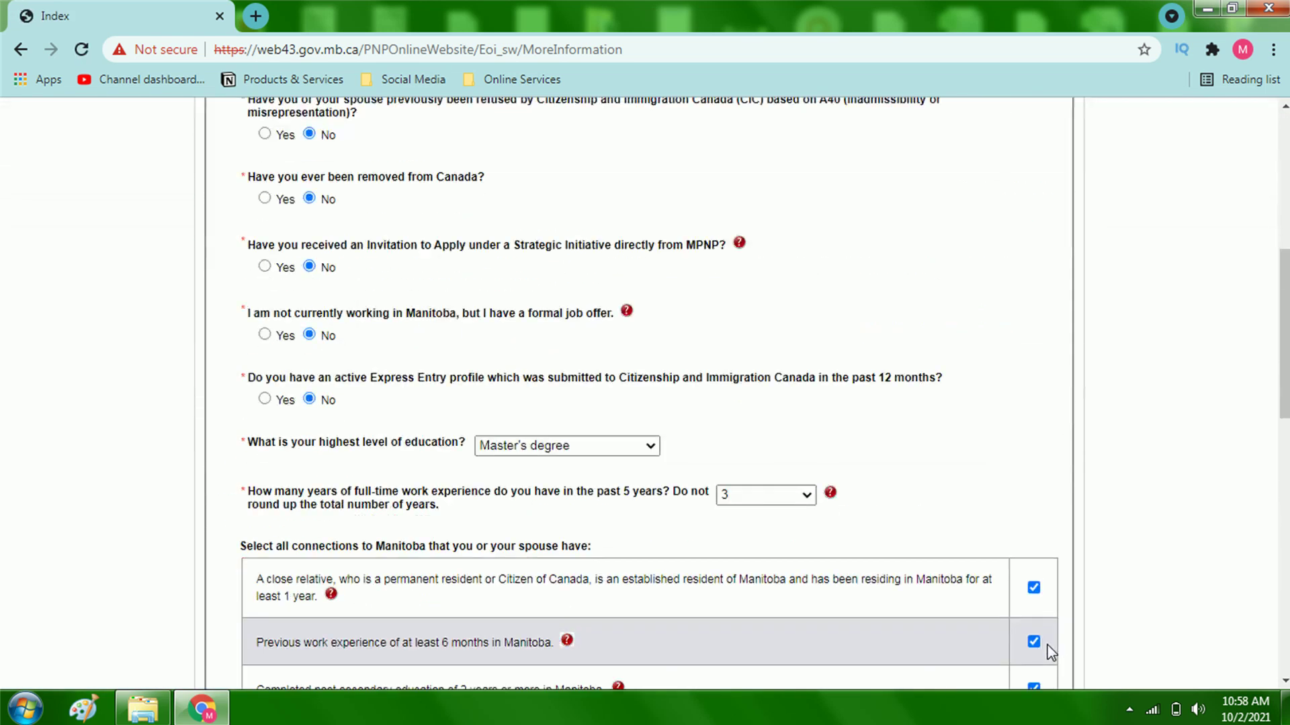
pyautogui.scroll(-1, 1045, 656)
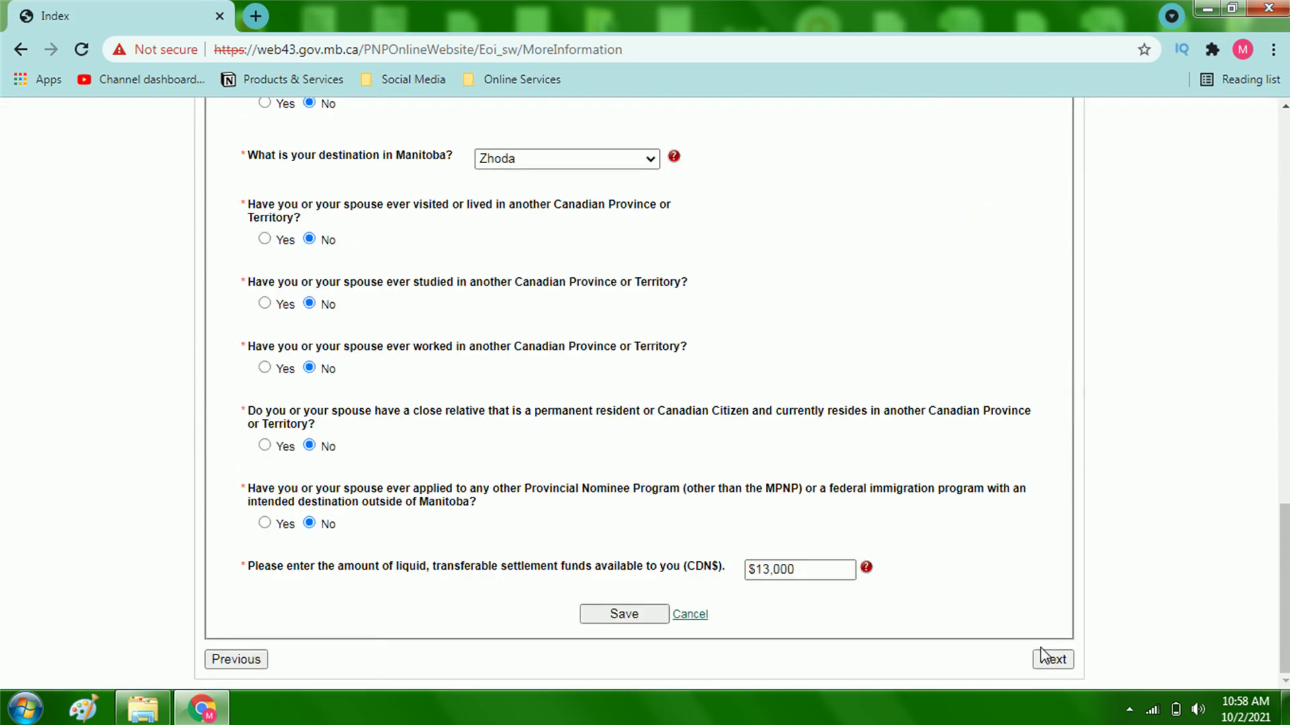
# Step: Advance from More Information through Forms & Documents and validation to Documents review
pyautogui.click(1069, 666)
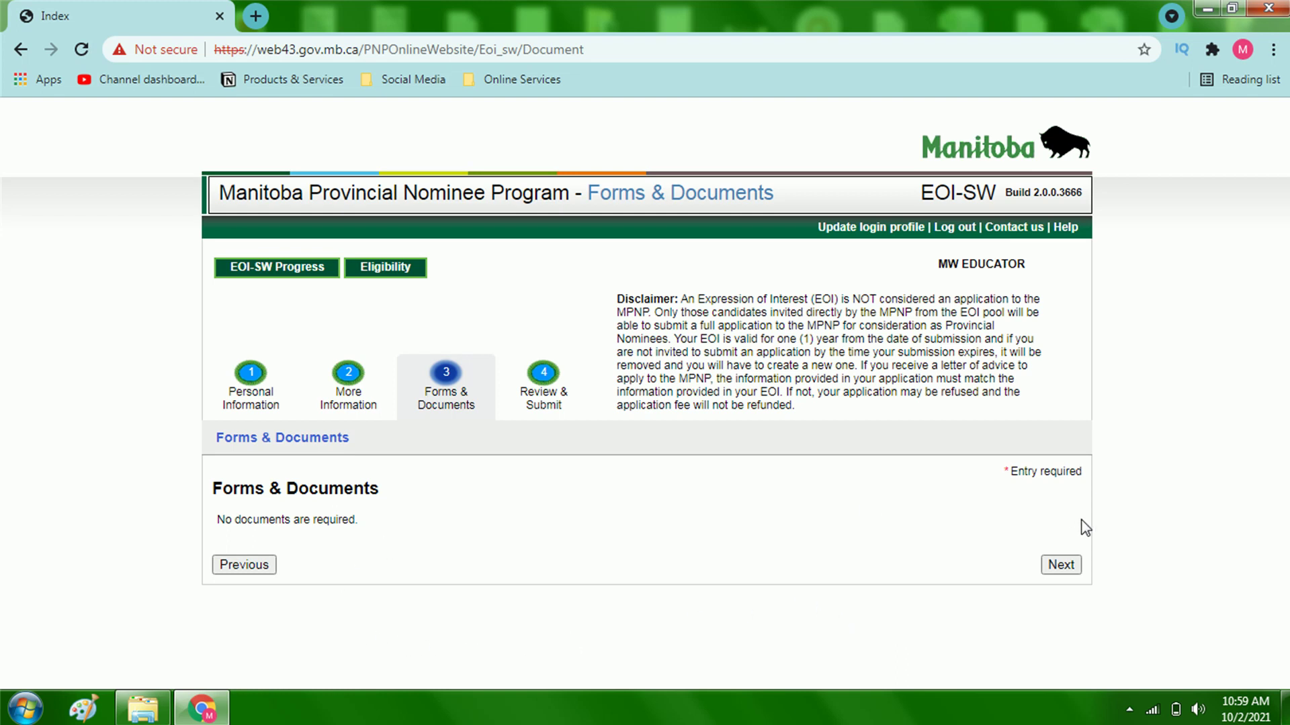
pyautogui.click(1057, 564)
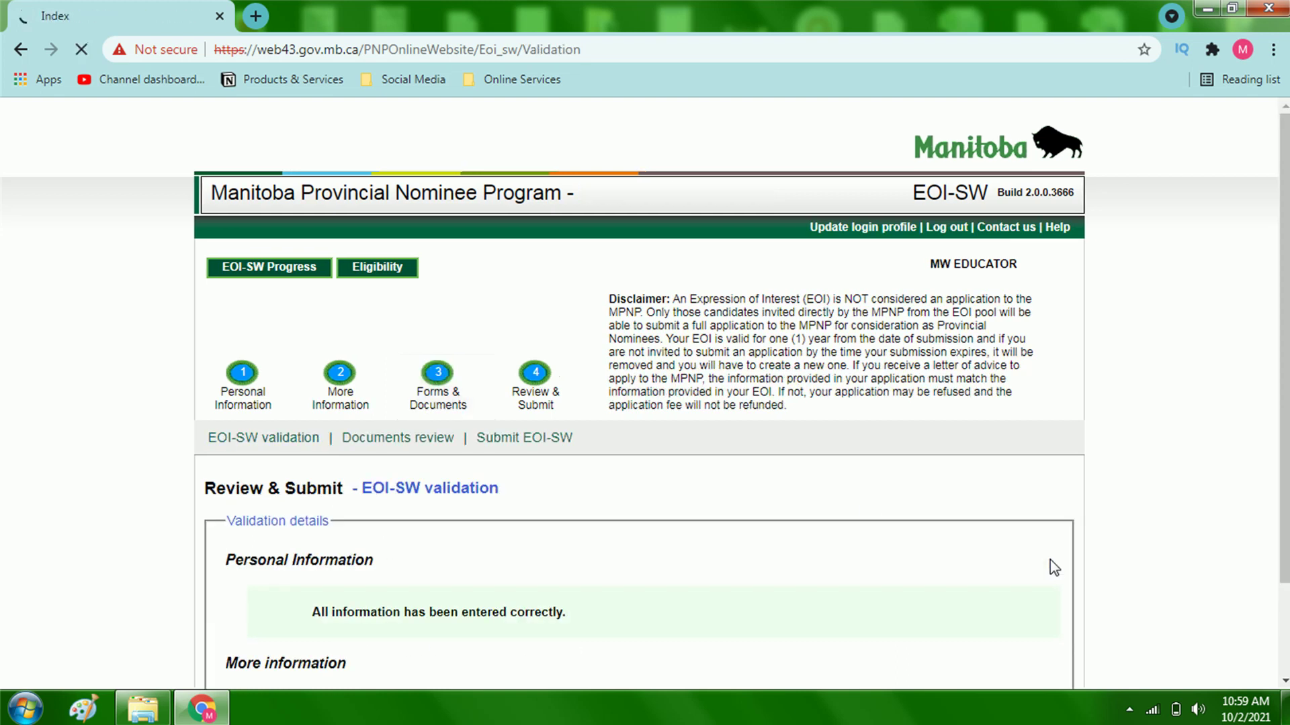
pyautogui.scroll(-2, 763, 595)
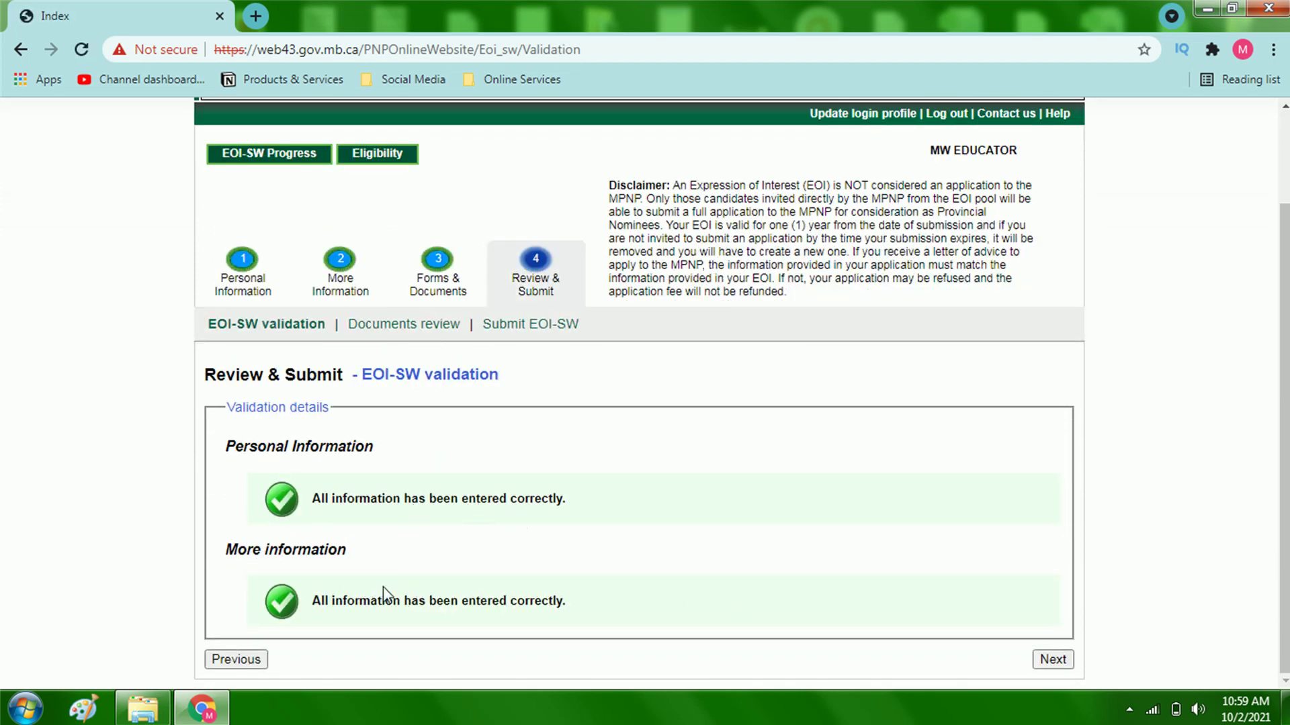
pyautogui.click(1065, 660)
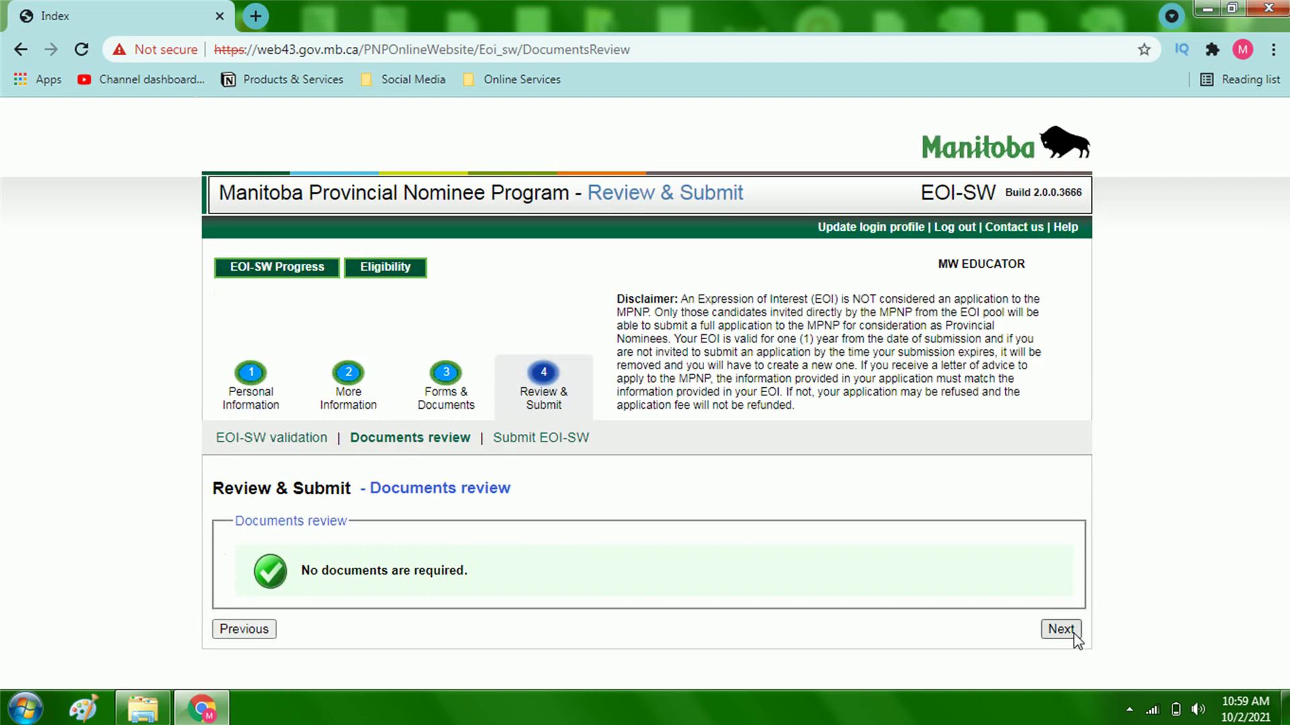
# Step: Move on to the Submit EOI-SW page
pyautogui.click(1065, 635)
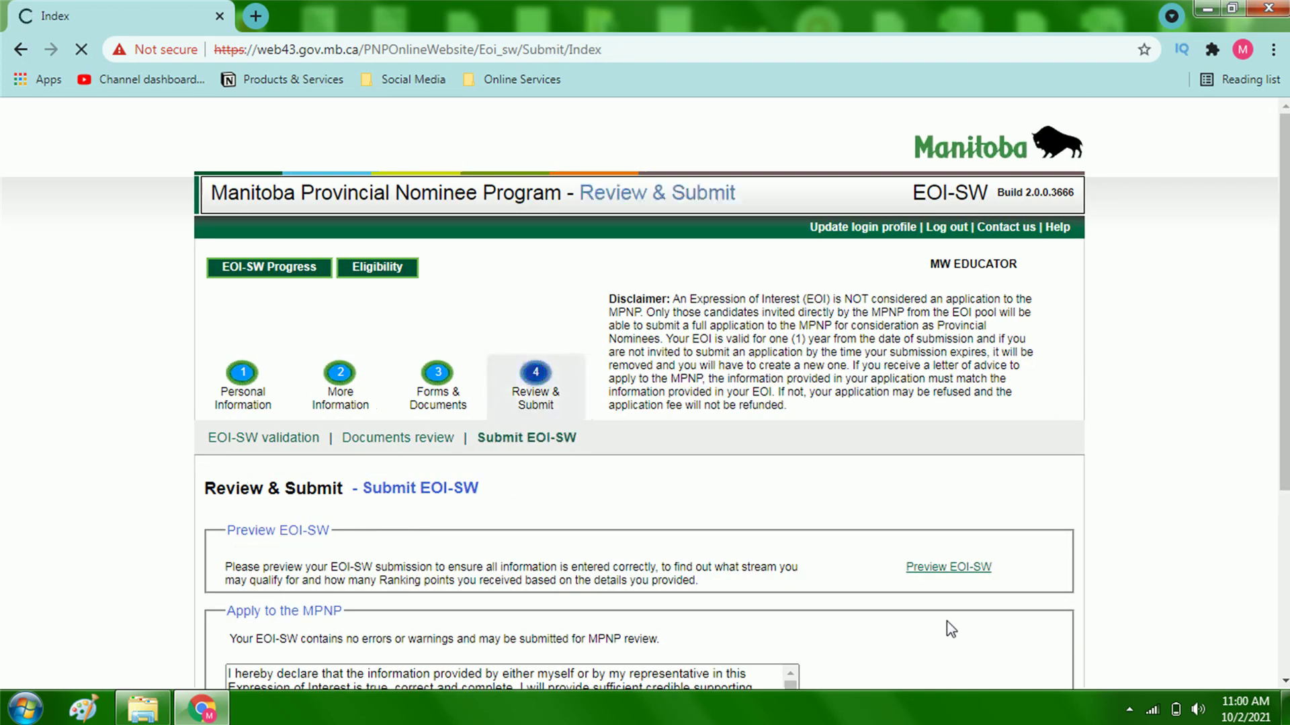
pyautogui.scroll(-4, 950, 629)
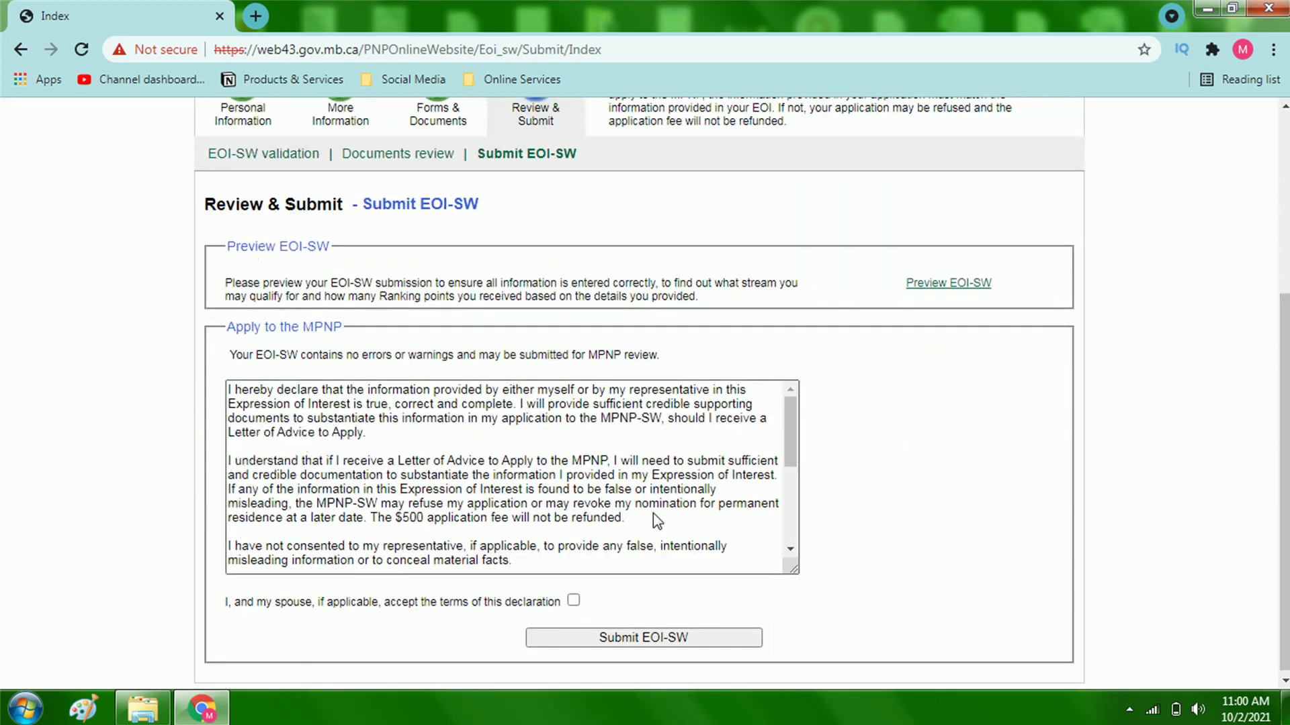
pyautogui.scroll(1, 900, 389)
pyautogui.scroll(2, 904, 390)
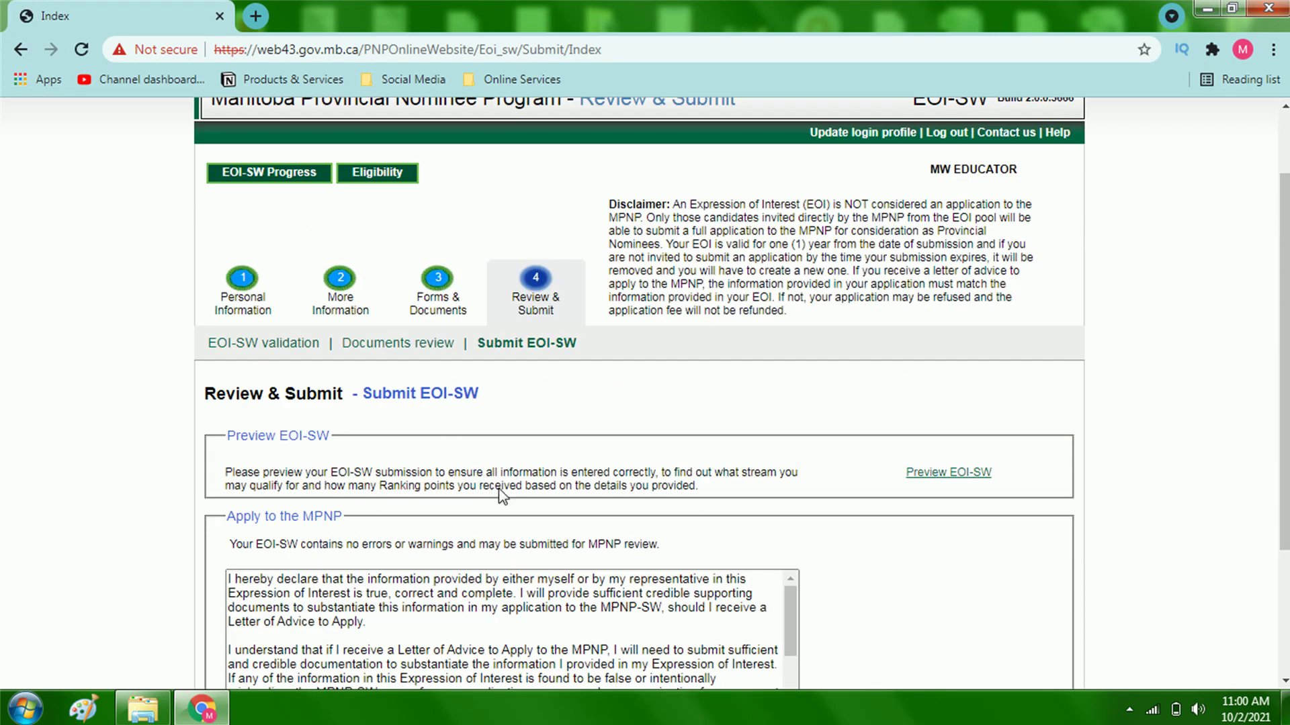
pyautogui.scroll(-3, 507, 493)
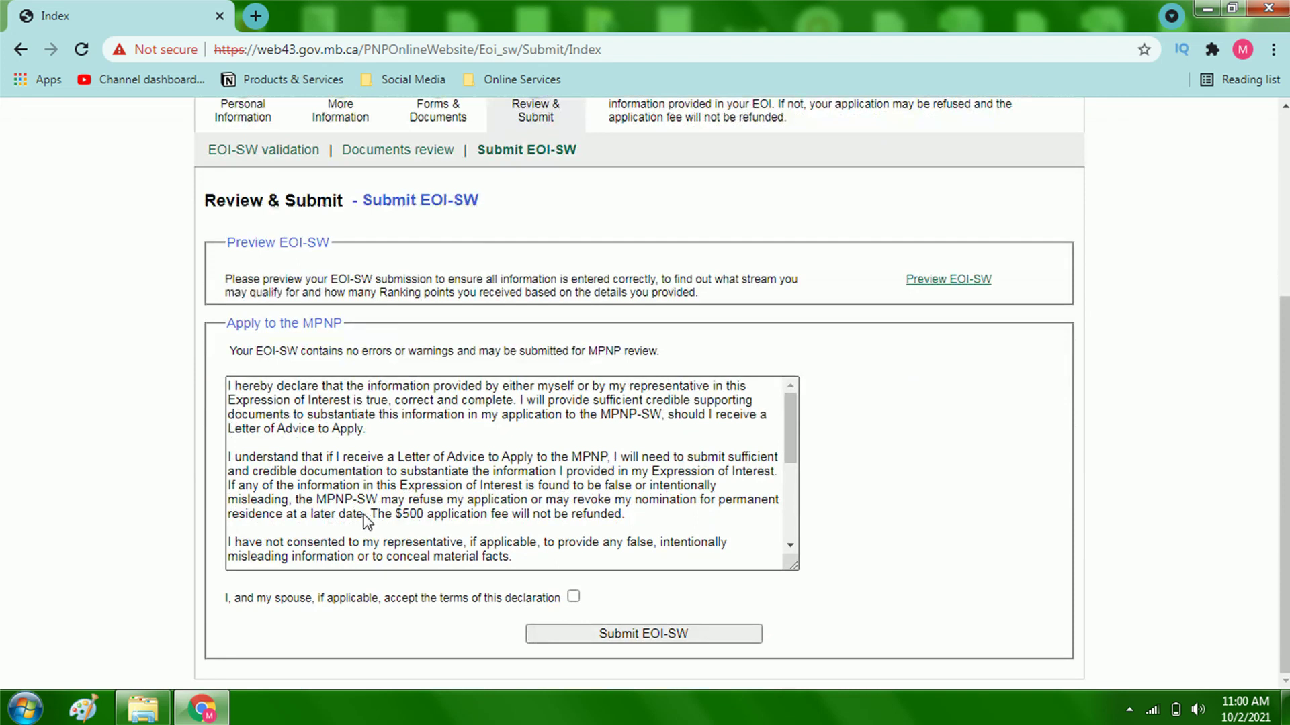
# Step: Accept the terms of the declaration for applicant and spouse
pyautogui.click(573, 596)
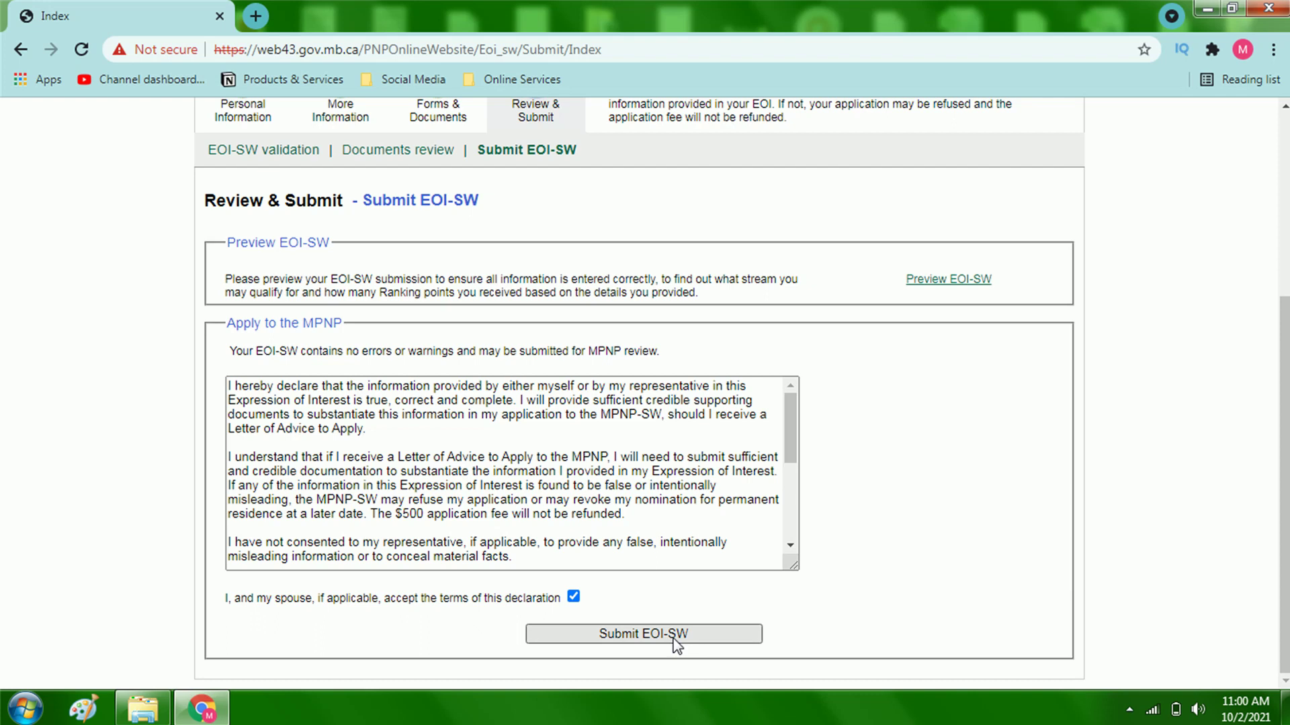
pyautogui.scroll(4, 848, 643)
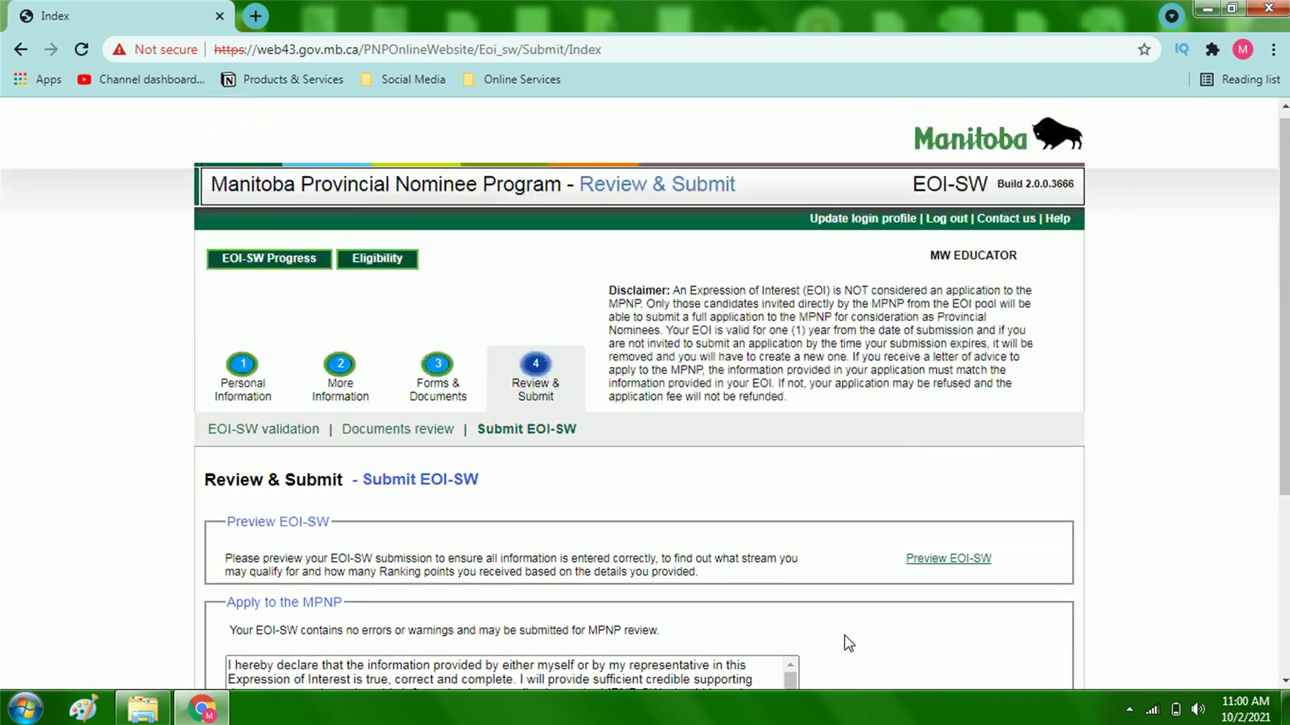
pyautogui.scroll(-4, 889, 585)
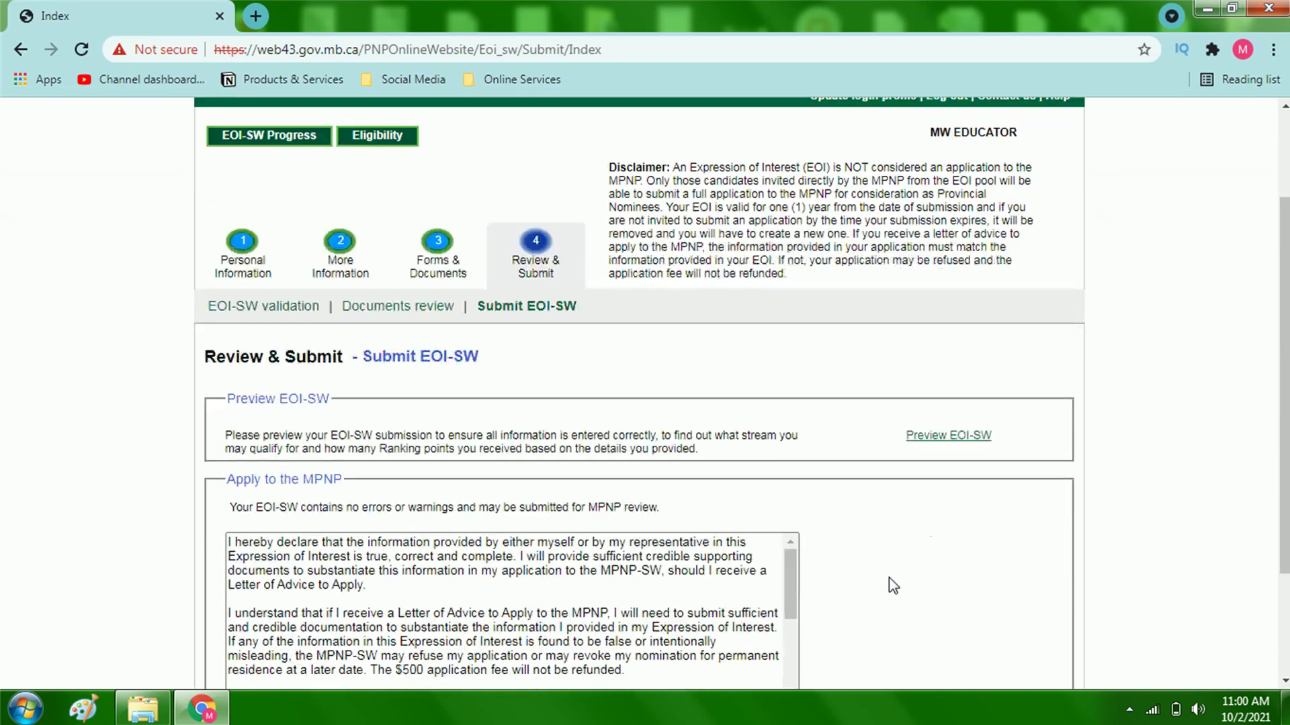